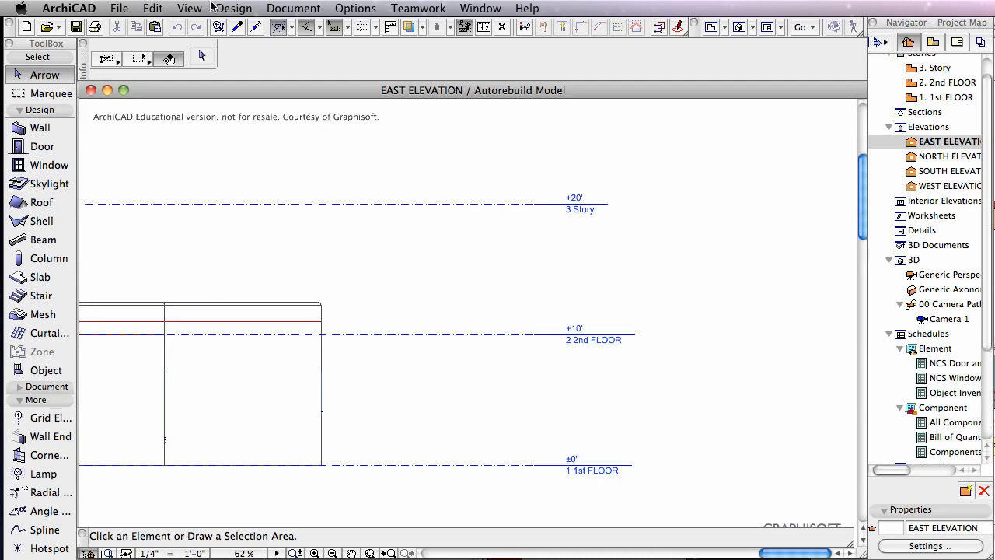
# In the story settings, set the 2nd FLOOR's height to next to 15' and apply the change
pyautogui.click(250, 8)
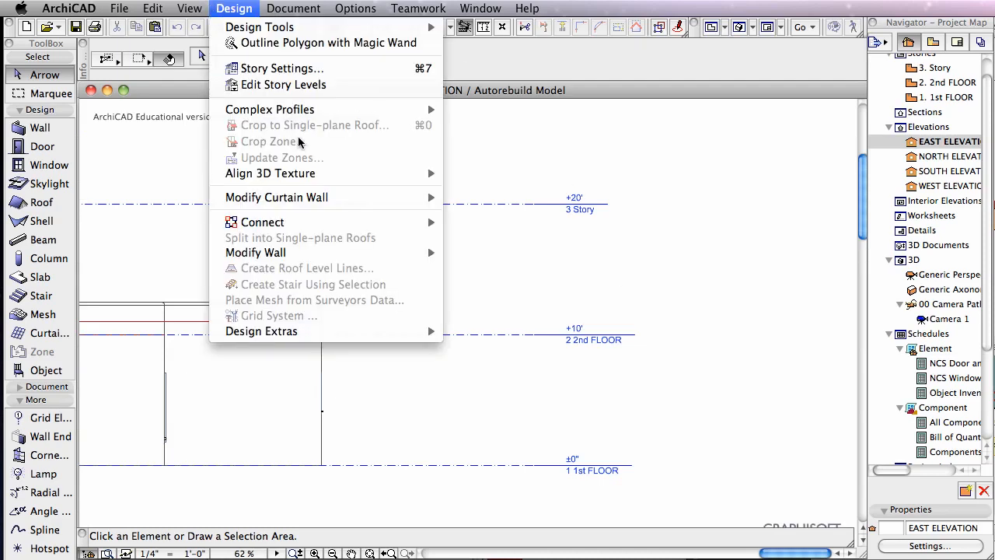
pyautogui.click(293, 72)
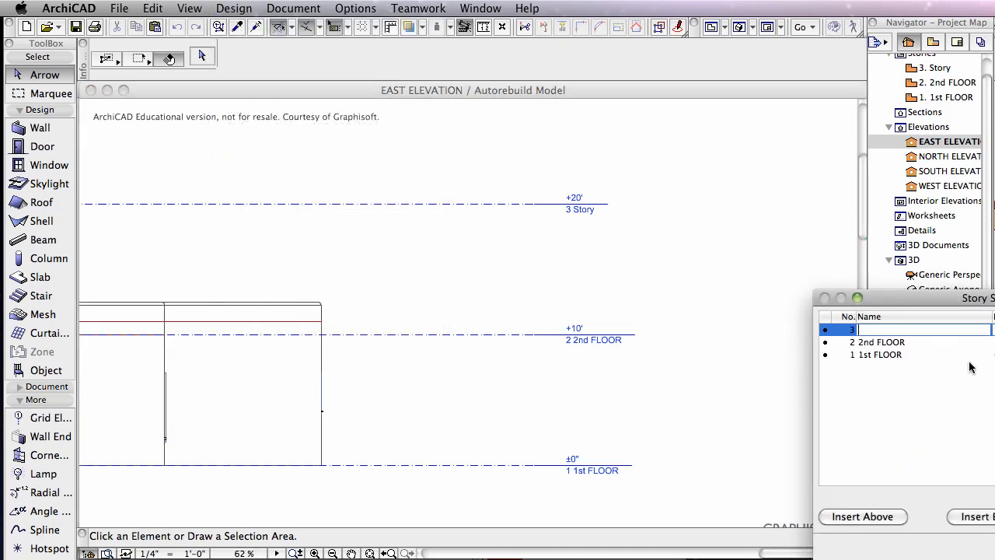
pyautogui.moveTo(951, 297); pyautogui.dragTo(525, 229)
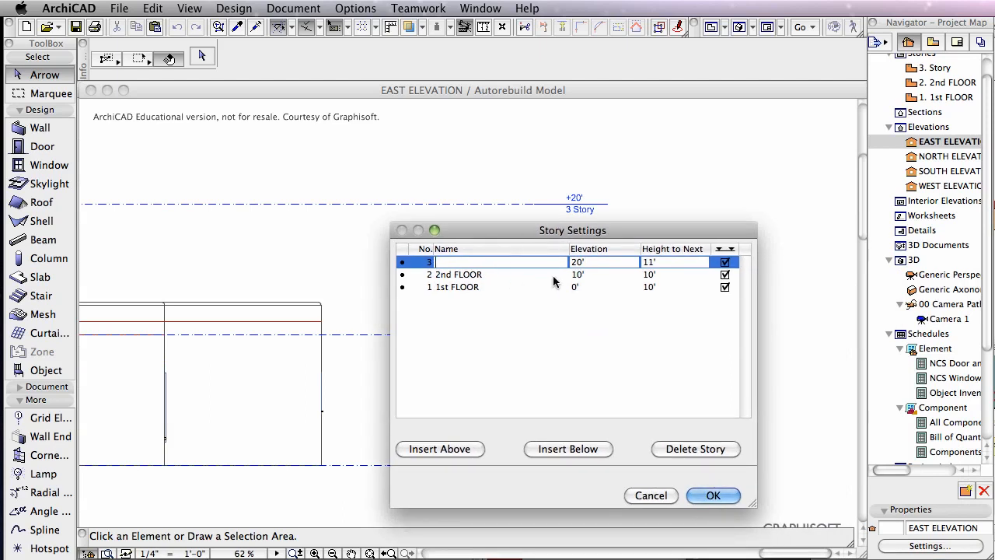
pyautogui.click(655, 276)
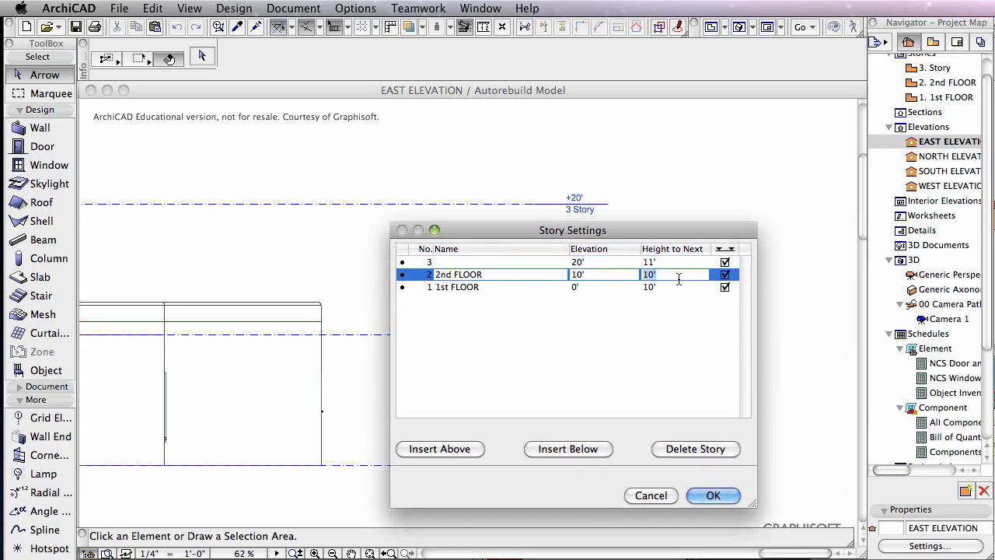
pyautogui.write('15')
pyautogui.click(589, 262)
pyautogui.click(588, 262)
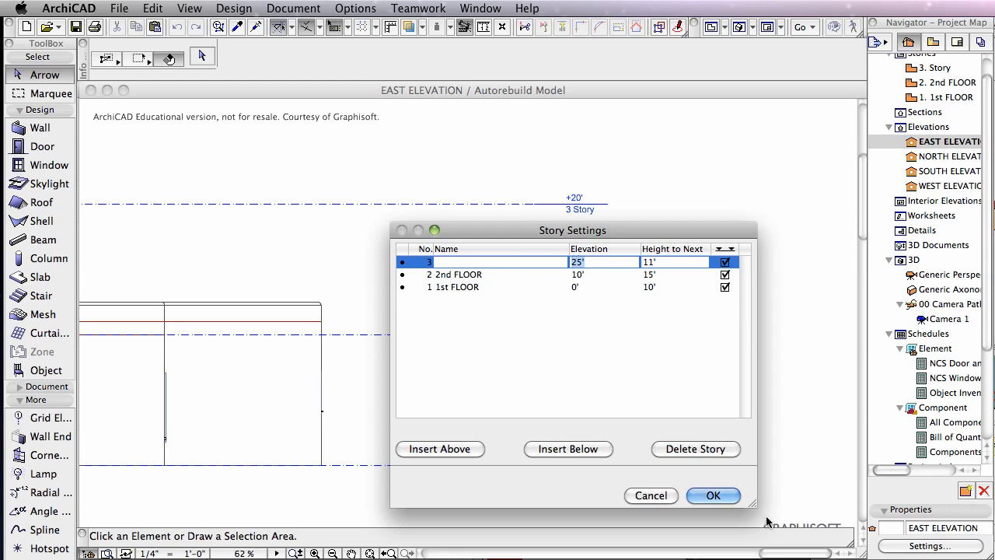
pyautogui.click(696, 496)
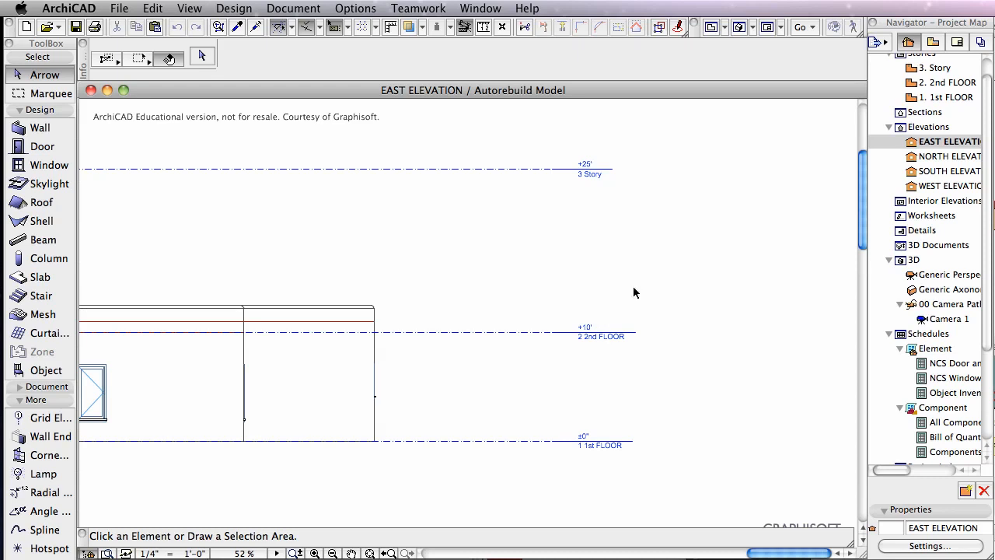
pyautogui.scroll(-3, 546, 269)
pyautogui.scroll(2, 546, 269)
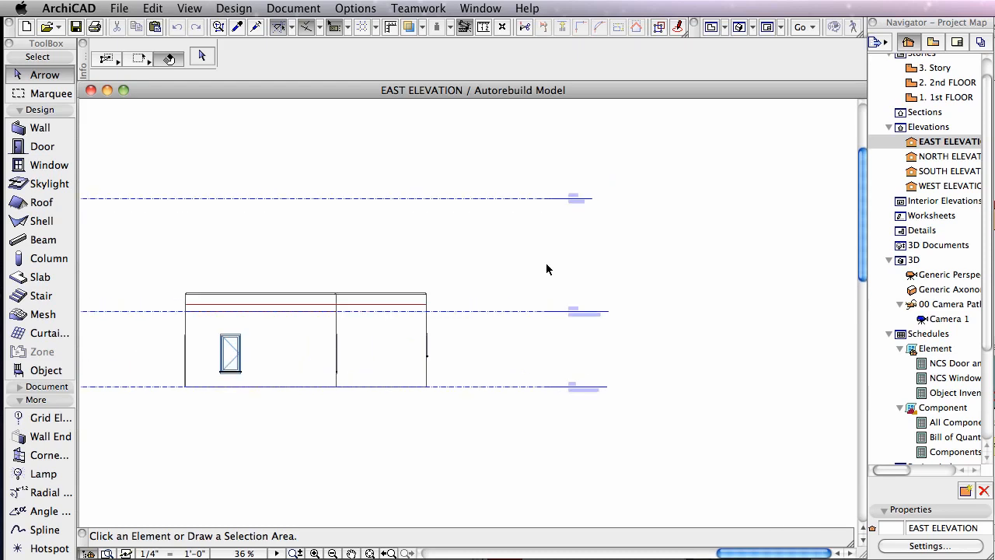
pyautogui.click(932, 42)
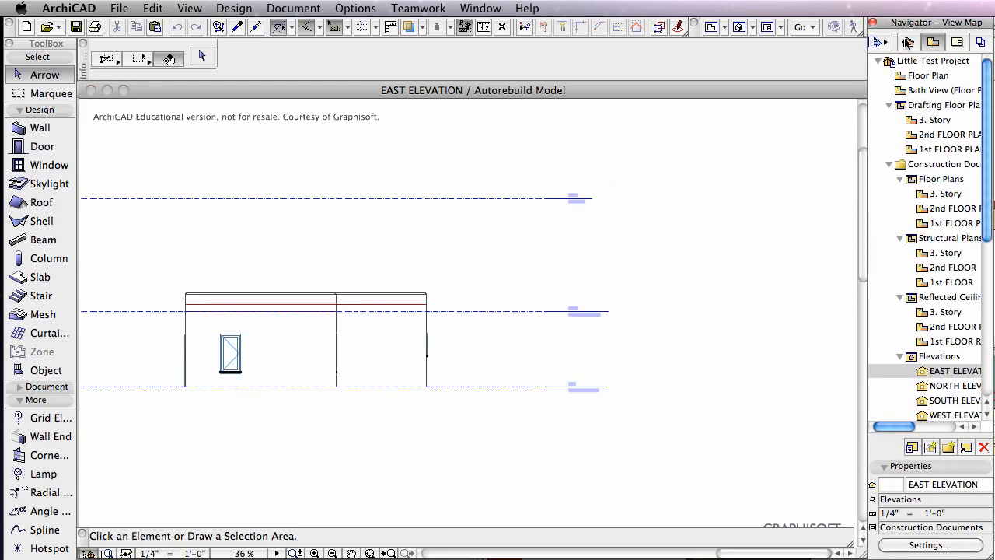
pyautogui.click(908, 42)
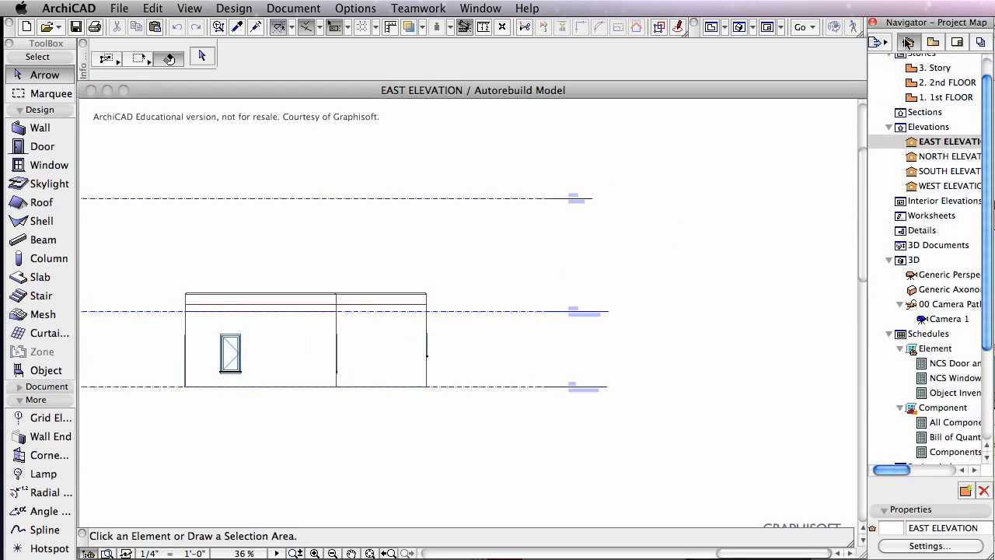
# Try to select all four elevations in the project map and open their settings together
pyautogui.click(913, 146)
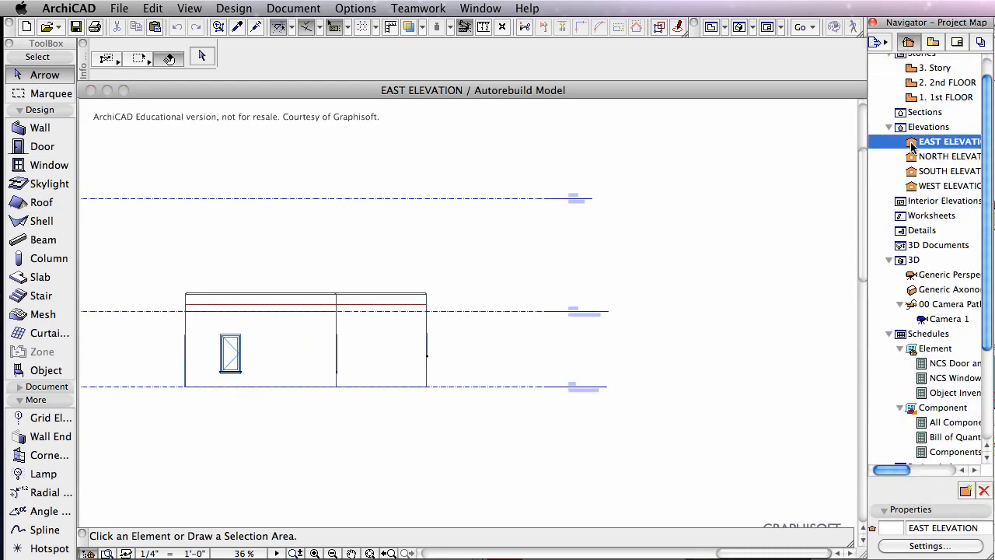
pyautogui.keyDown('shift'); pyautogui.click(915, 187); pyautogui.keyUp('shift')
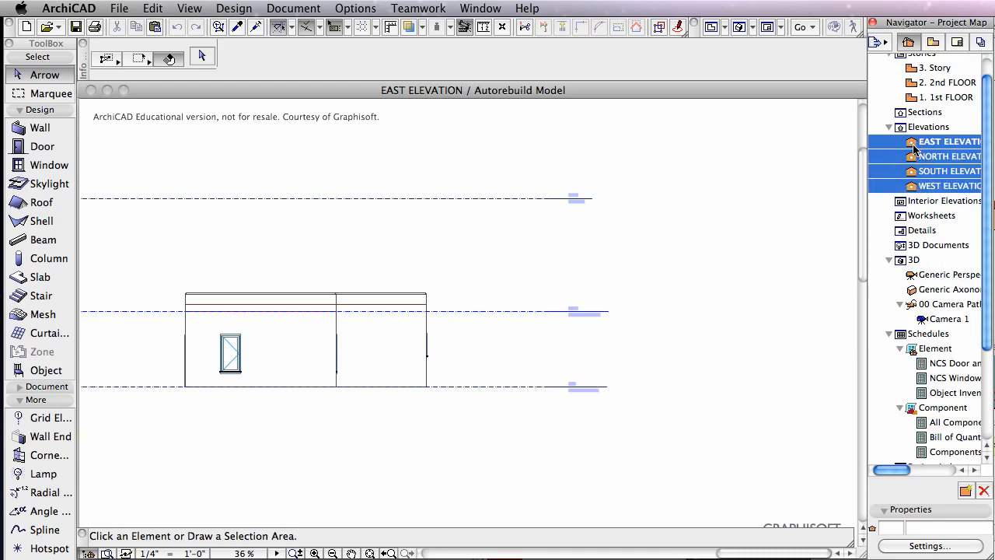
pyautogui.rightClick(913, 147)
pyautogui.rightClick(893, 148)
pyautogui.click(890, 149)
pyautogui.click(775, 154)
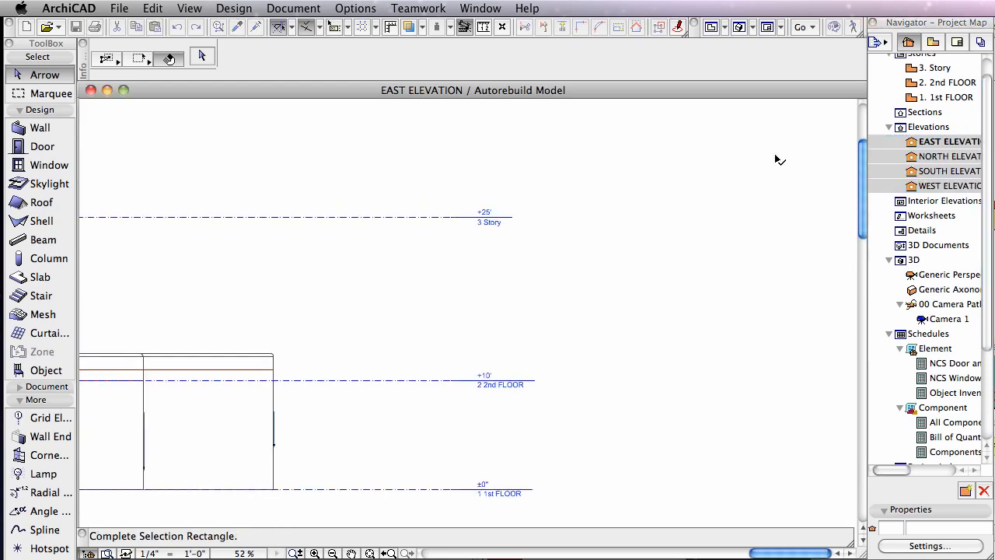
pyautogui.click(735, 152)
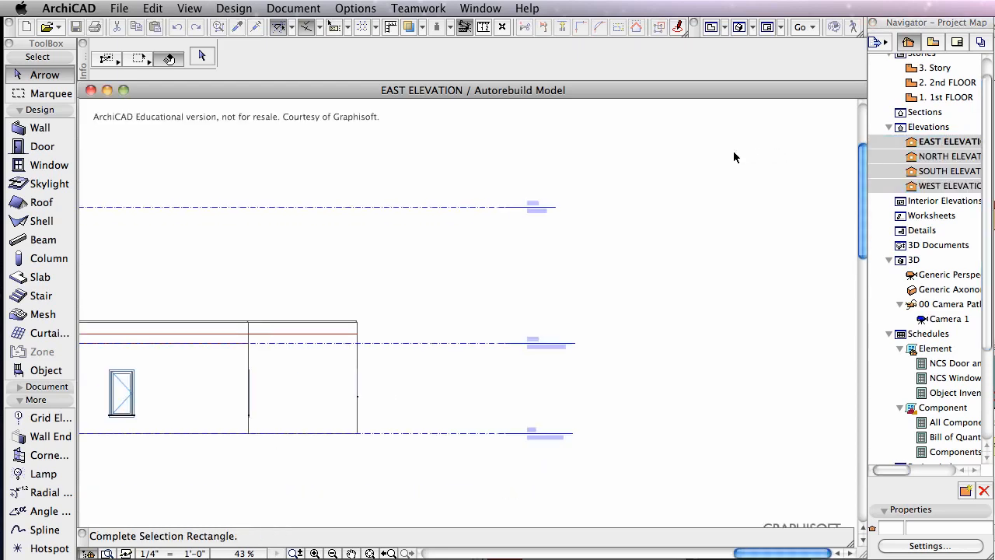
pyautogui.click(808, 157)
pyautogui.click(788, 168)
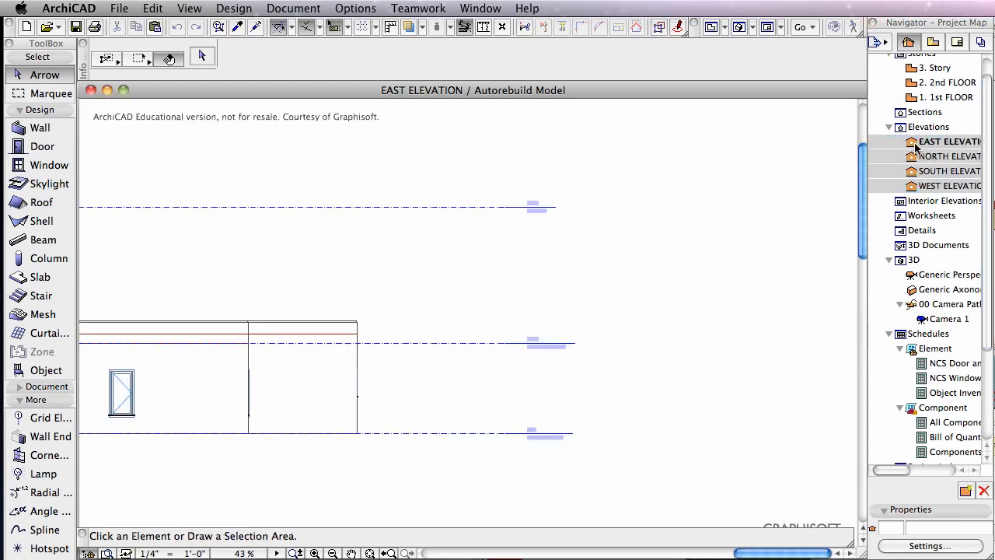
# Open the East Elevation's selection settings and collapse the other sections to reach the Story Levels options
pyautogui.click(909, 145)
pyautogui.rightClick(909, 147)
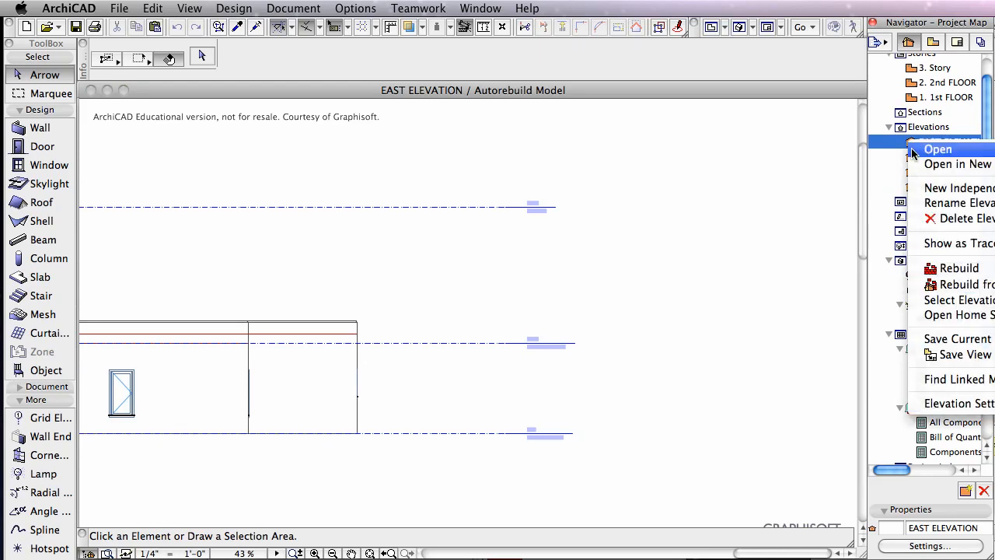
pyautogui.click(936, 149)
pyautogui.rightClick(915, 147)
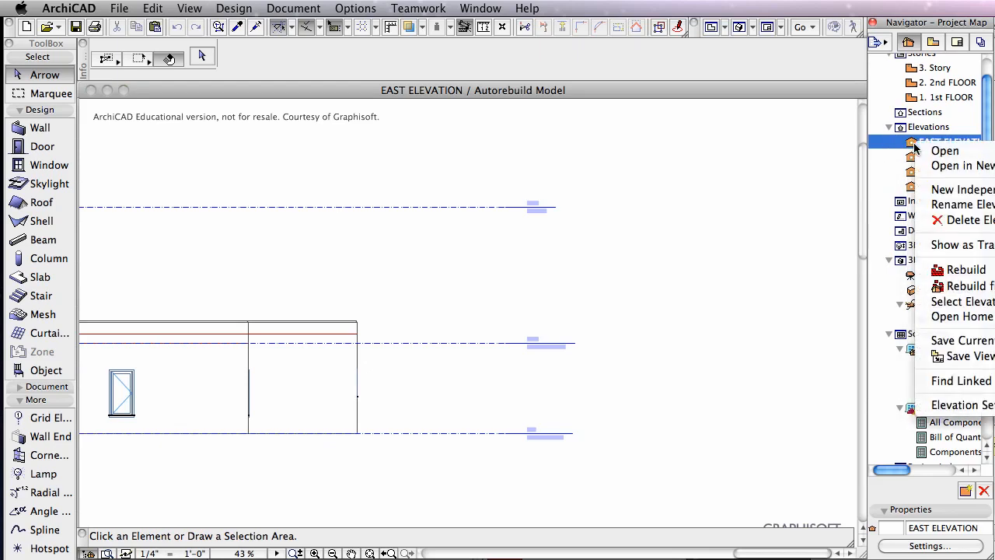
pyautogui.click(963, 405)
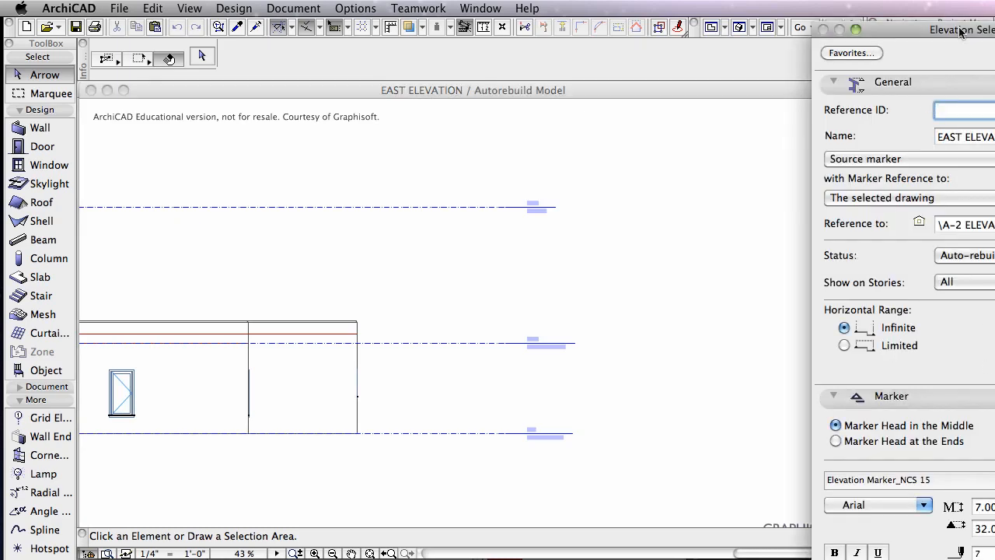
pyautogui.moveTo(920, 33); pyautogui.dragTo(410, 34)
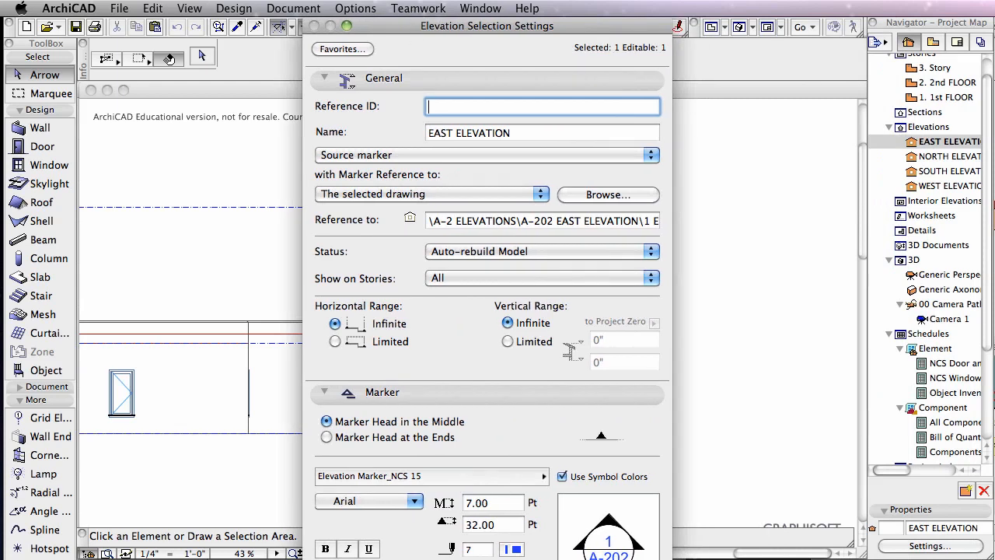
pyautogui.click(324, 392)
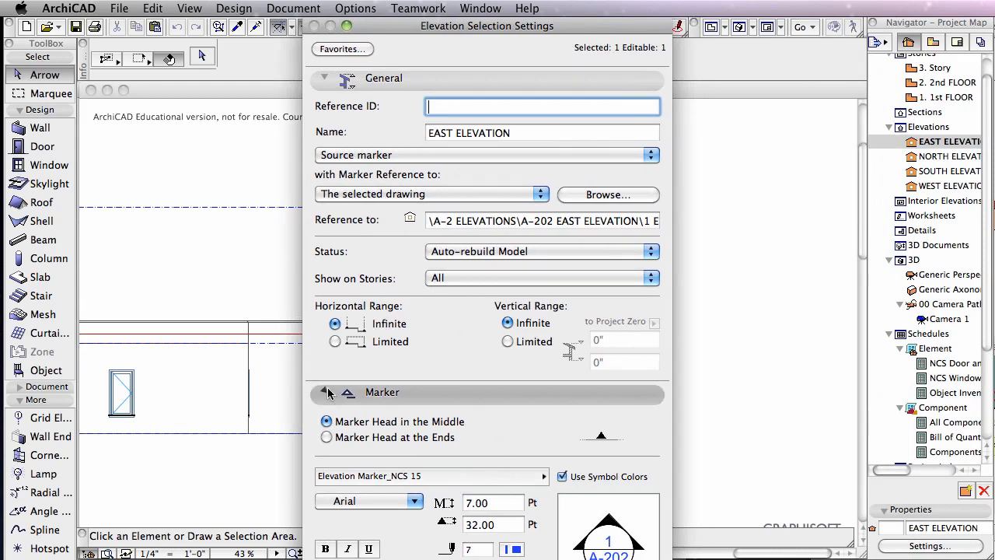
pyautogui.click(324, 77)
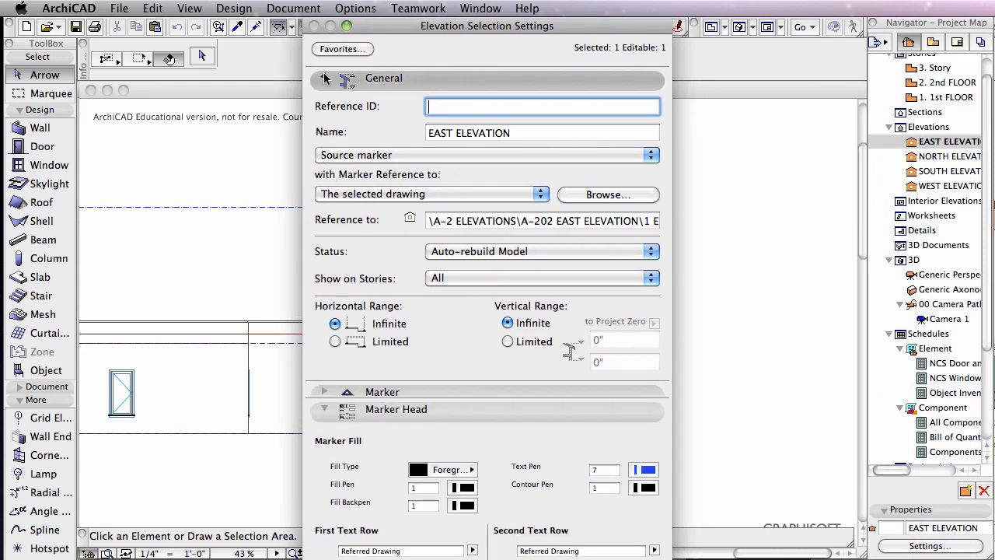
pyautogui.click(324, 112)
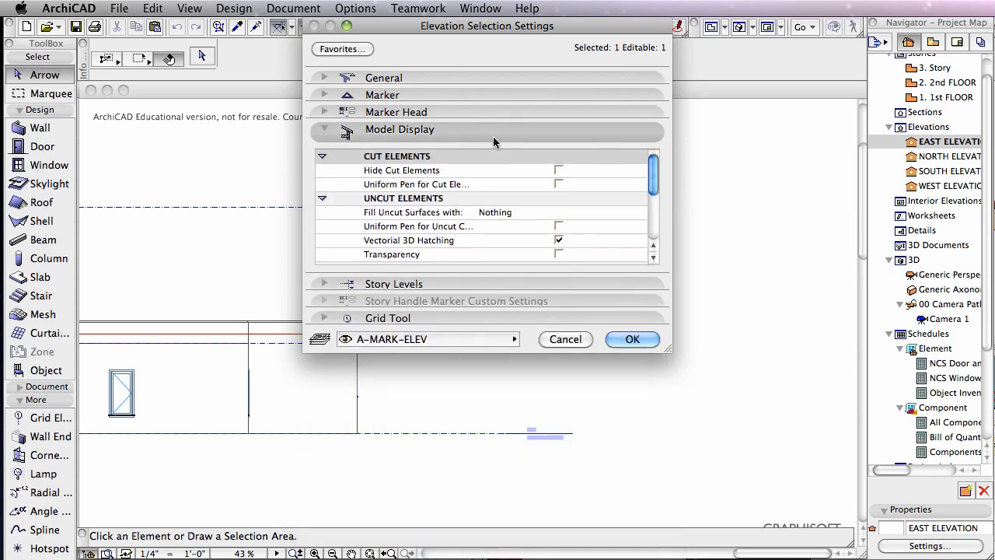
pyautogui.click(324, 129)
pyautogui.click(324, 146)
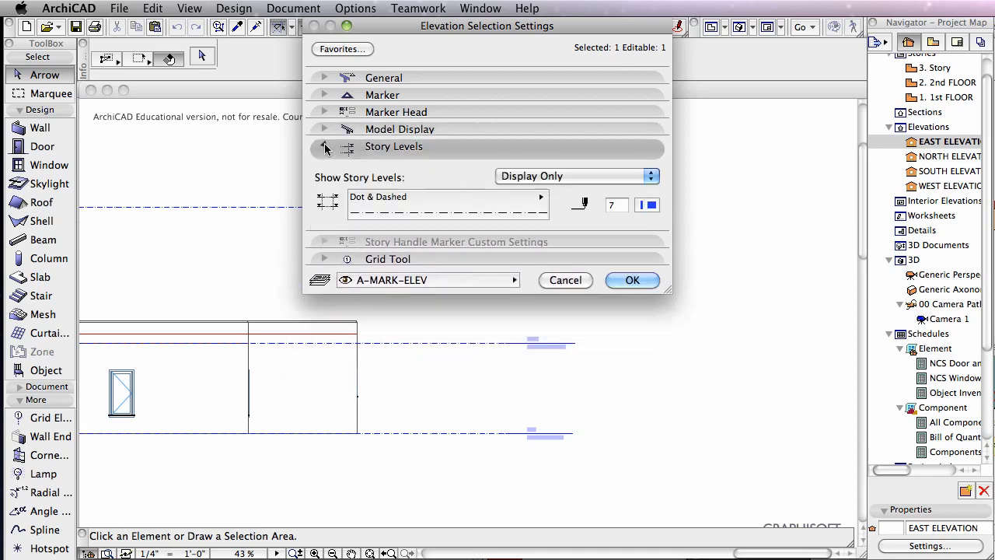
# Set Show Story Levels to None for the East Elevation and apply the settings
pyautogui.click(550, 177)
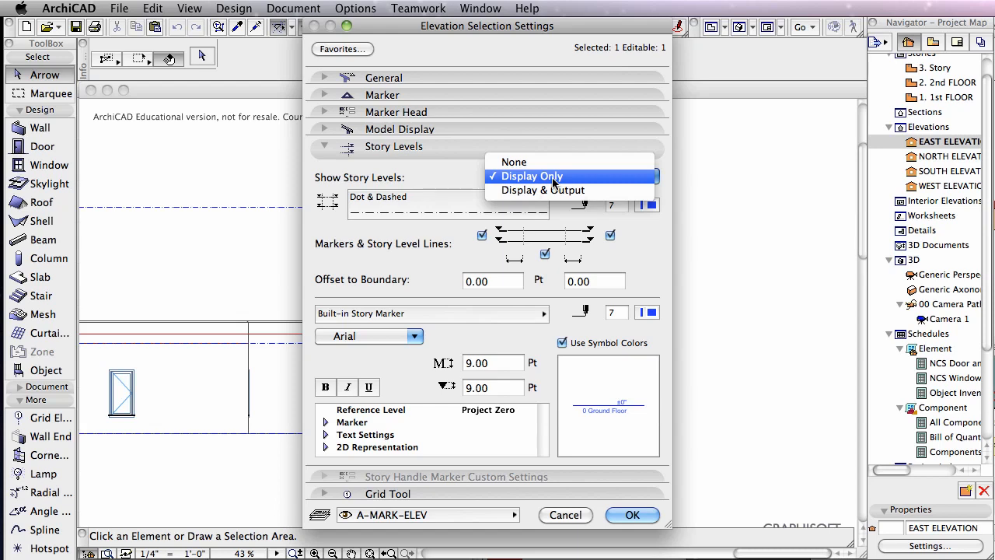
pyautogui.click(576, 180)
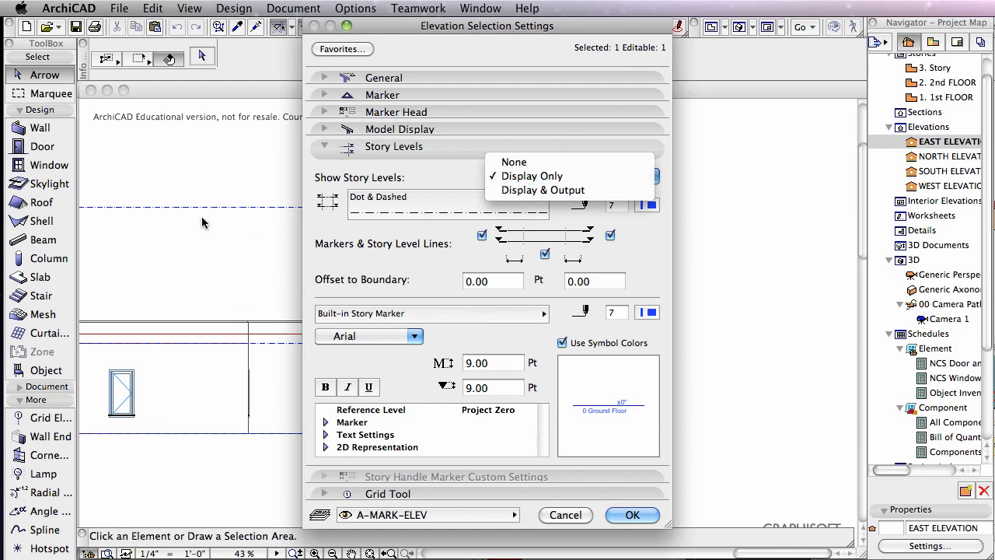
pyautogui.moveTo(509, 31); pyautogui.dragTo(340, 37)
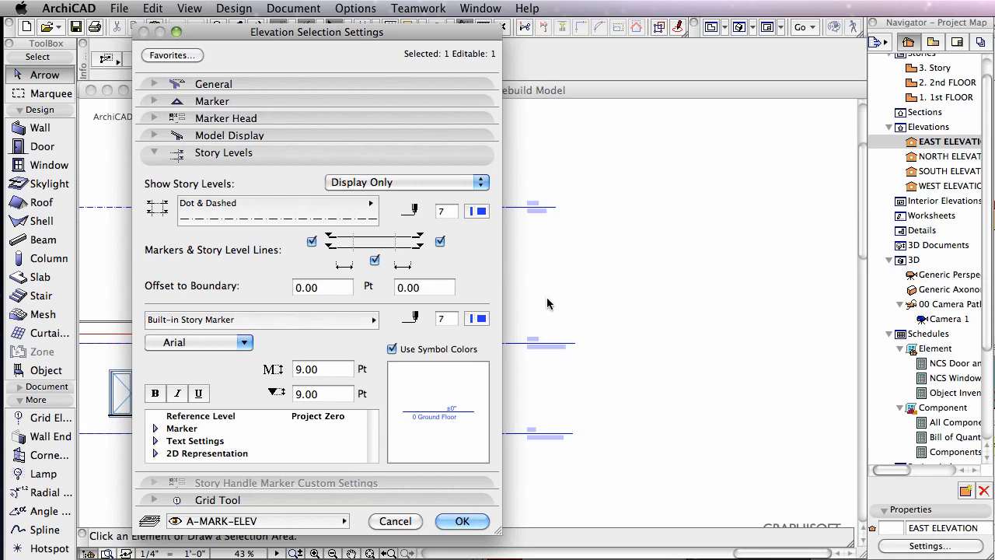
pyautogui.click(457, 186)
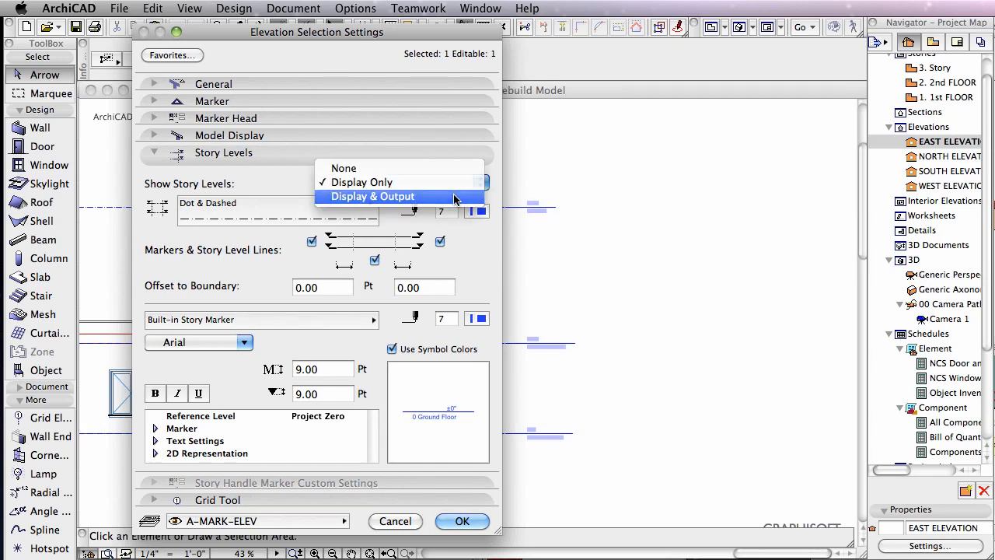
pyautogui.click(454, 196)
pyautogui.click(456, 185)
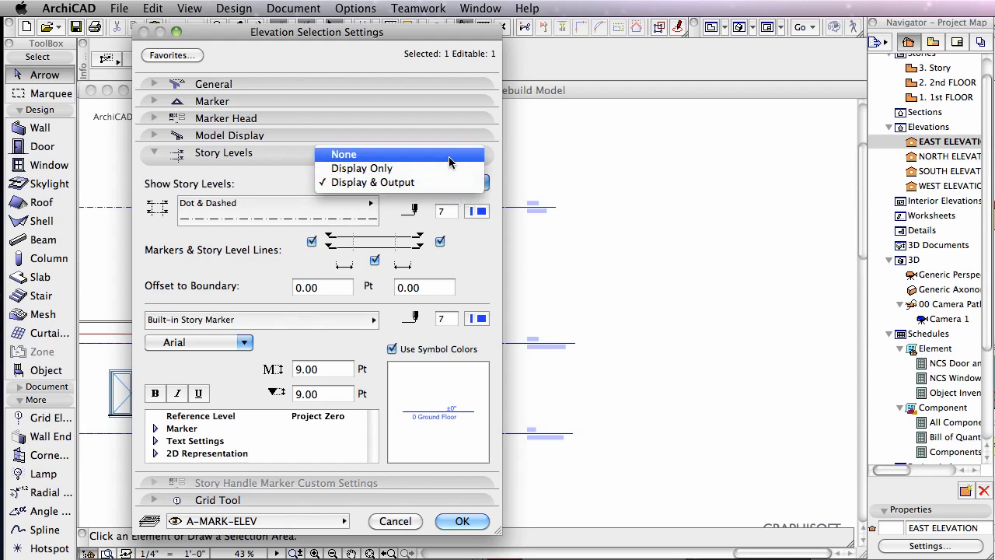
pyautogui.click(450, 161)
pyautogui.click(461, 521)
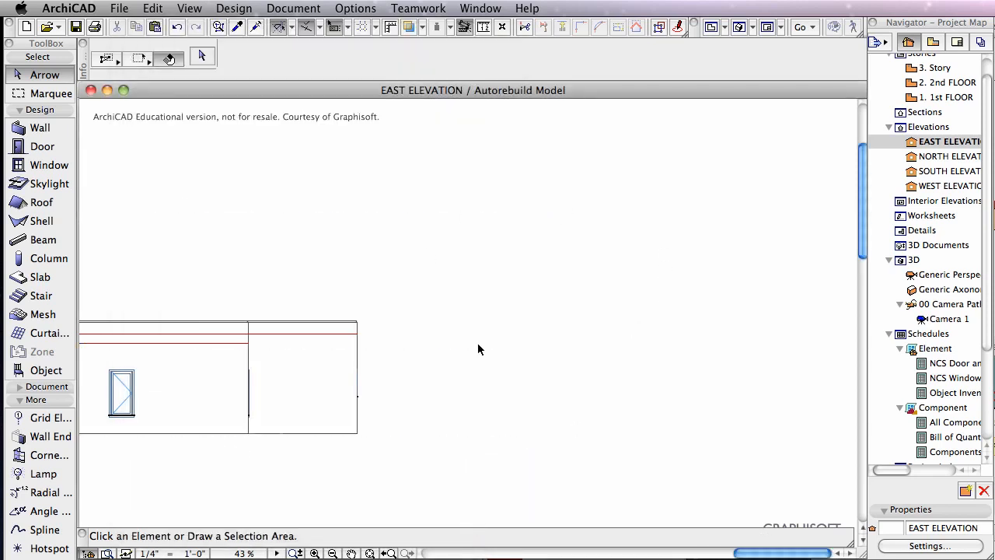
# Open the North Elevation's selection settings, set Show Story Levels to None and apply the settings
pyautogui.click(918, 155)
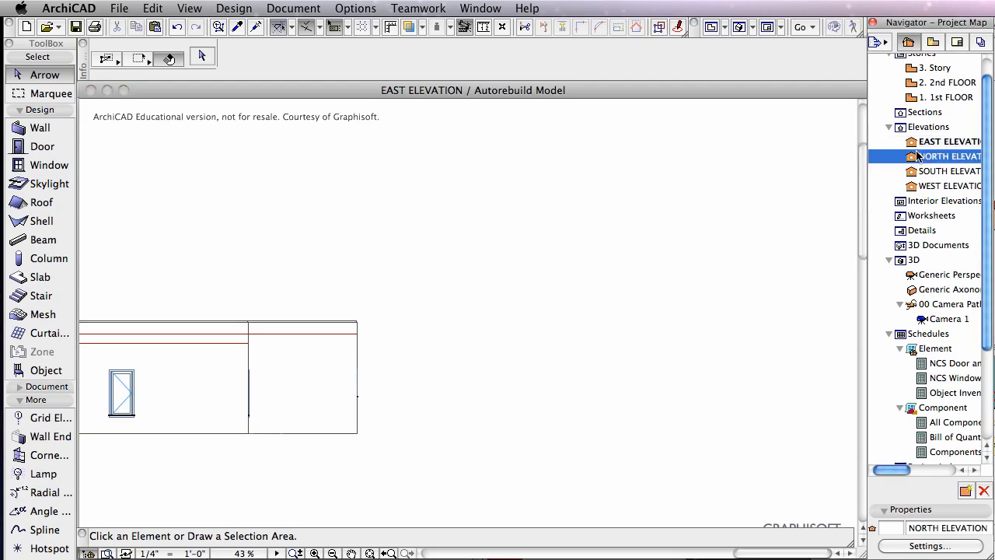
pyautogui.rightClick(918, 156)
pyautogui.click(936, 413)
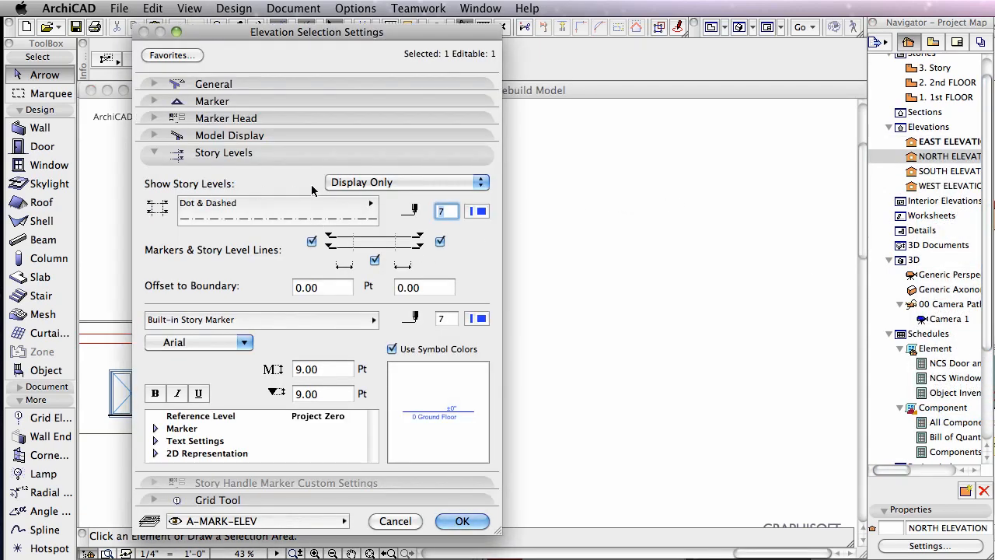
pyautogui.click(410, 186)
pyautogui.click(366, 168)
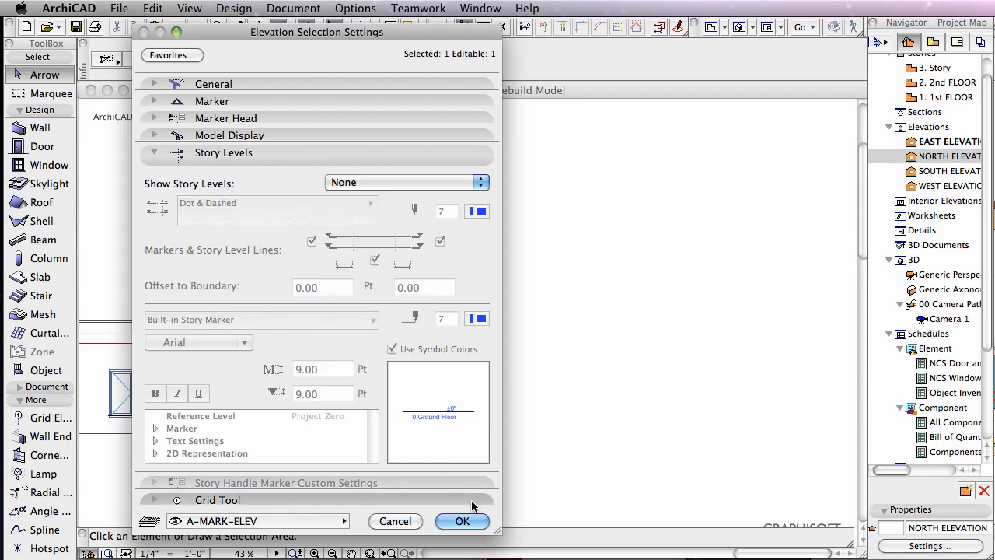
pyautogui.click(469, 521)
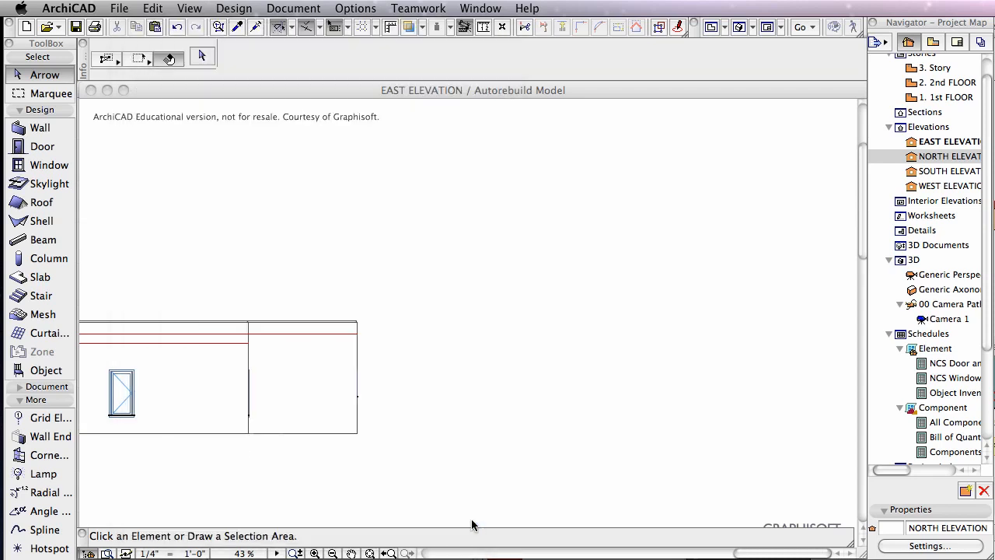
# Open the South Elevation's selection settings, set Show Story Levels to None and apply the settings
pyautogui.rightClick(941, 174)
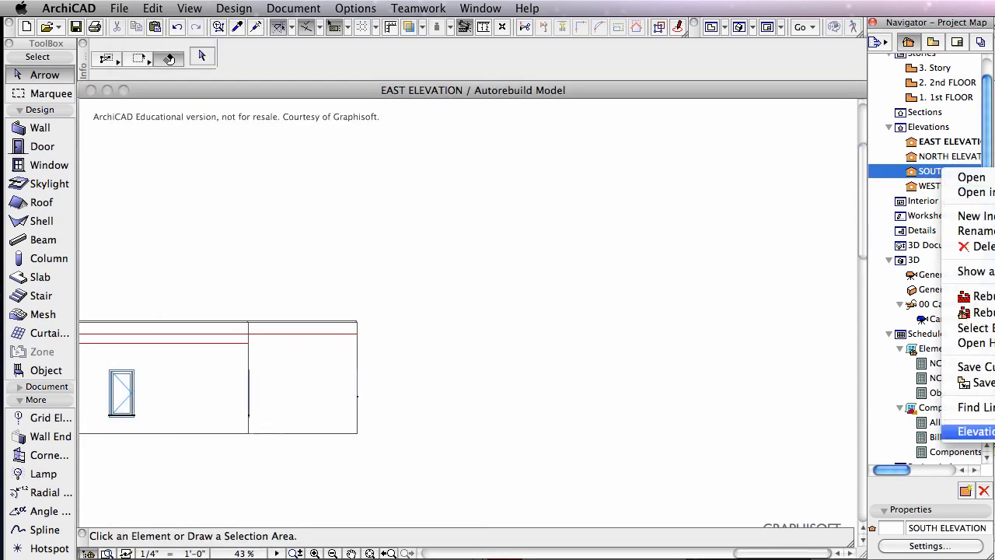
pyautogui.click(976, 430)
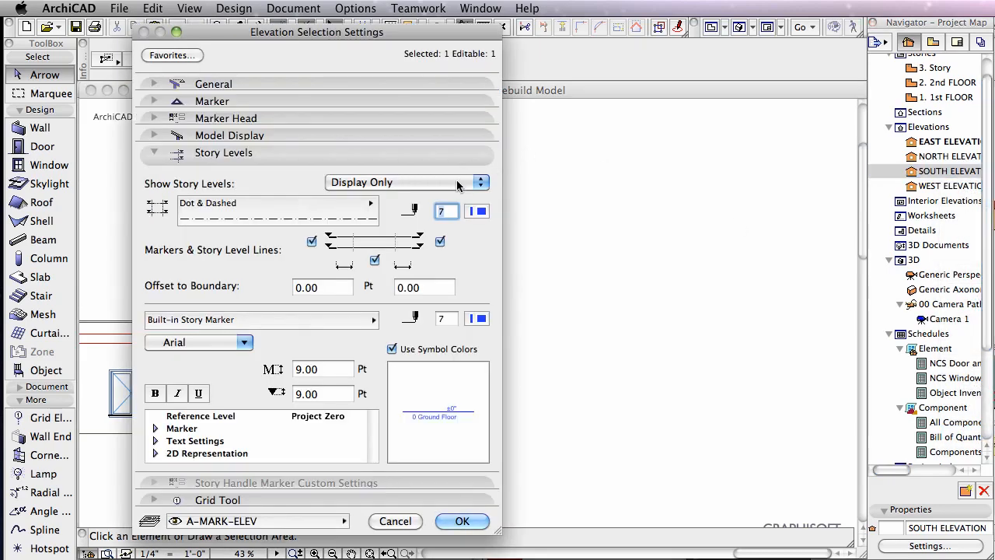
pyautogui.click(456, 180)
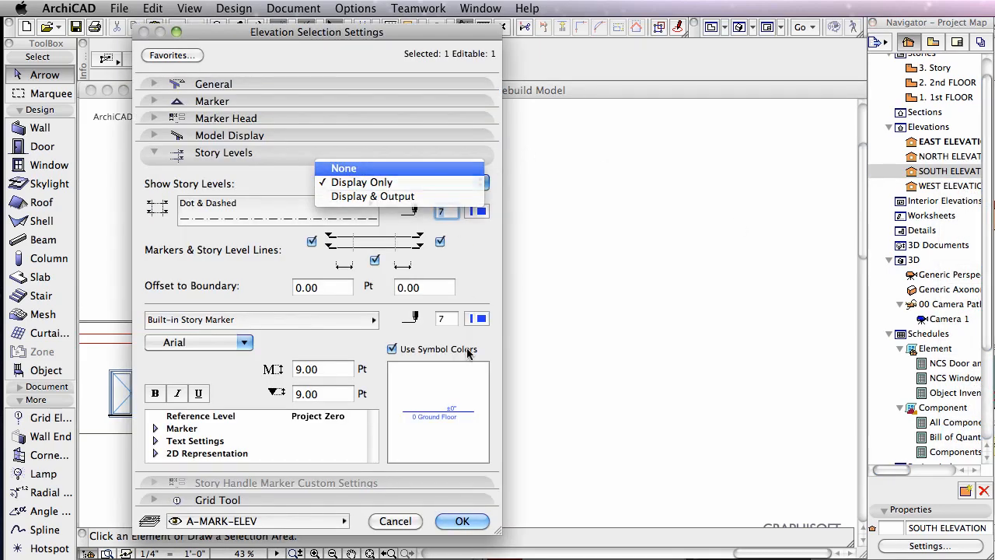
pyautogui.press('Return')
pyautogui.click(466, 521)
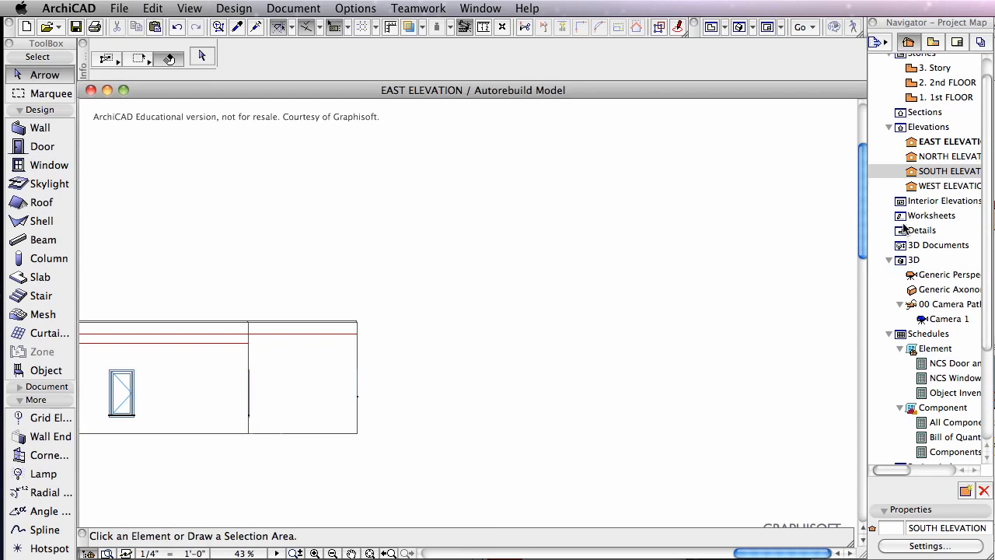
# Open the West Elevation, set Show Story Levels to None in its selection settings and apply them
pyautogui.doubleClick(945, 186)
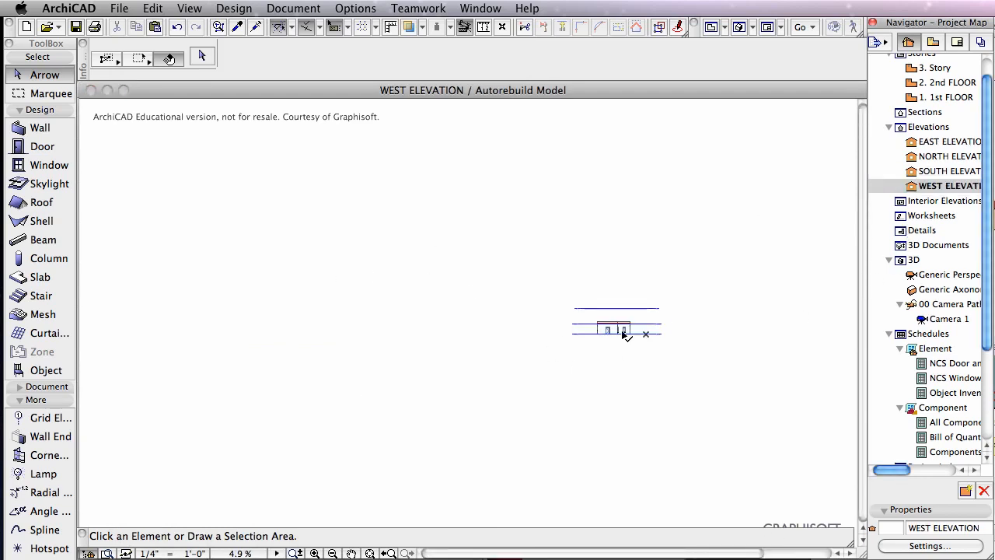
pyautogui.scroll(3, 624, 334)
pyautogui.rightClick(918, 191)
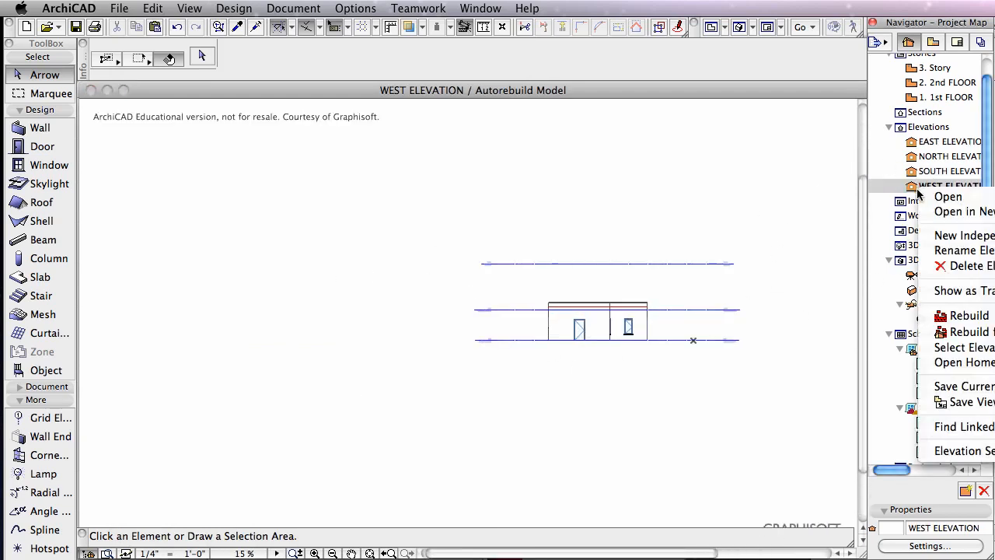
pyautogui.click(963, 451)
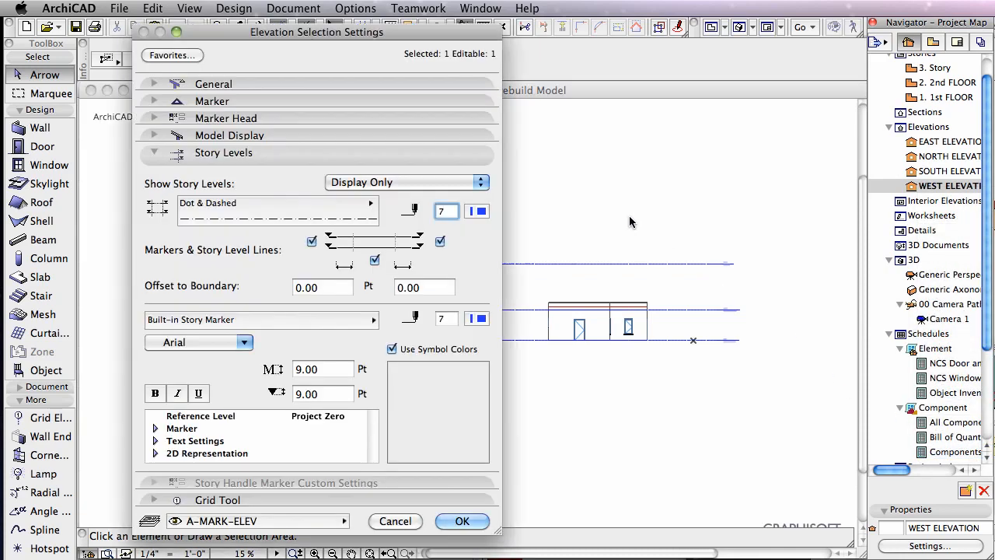
pyautogui.click(484, 182)
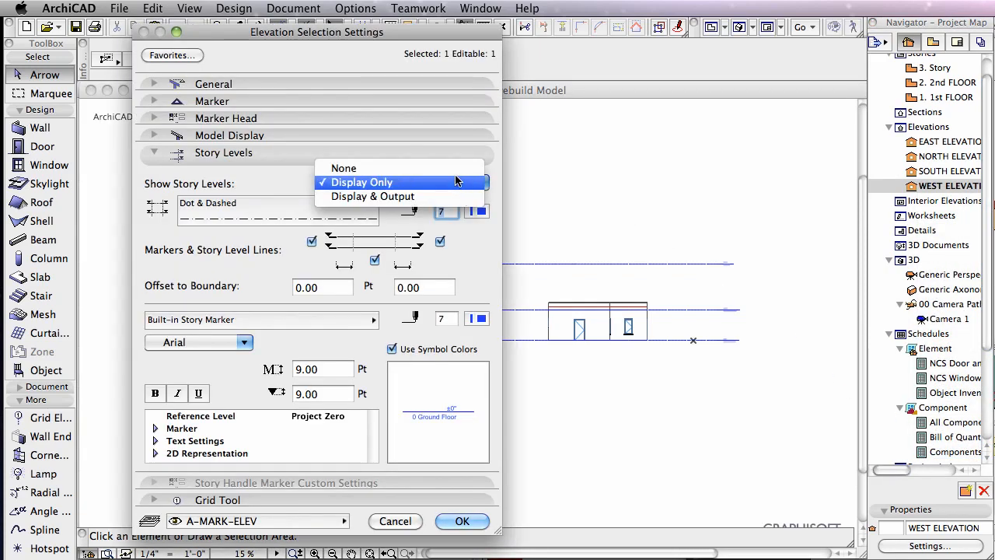
pyautogui.click(455, 168)
pyautogui.click(462, 521)
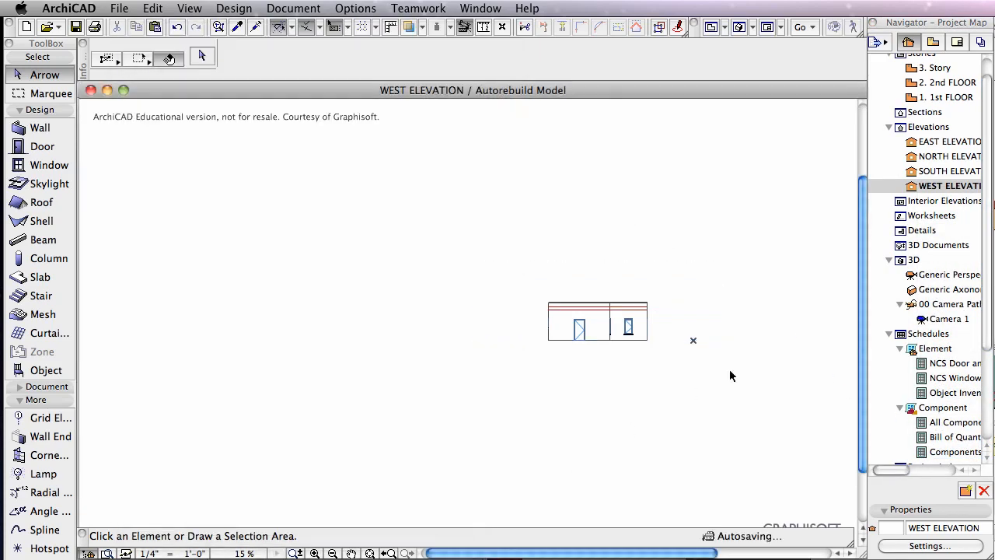
# Open the South, North and East elevations in turn to check their story level lines
pyautogui.doubleClick(921, 171)
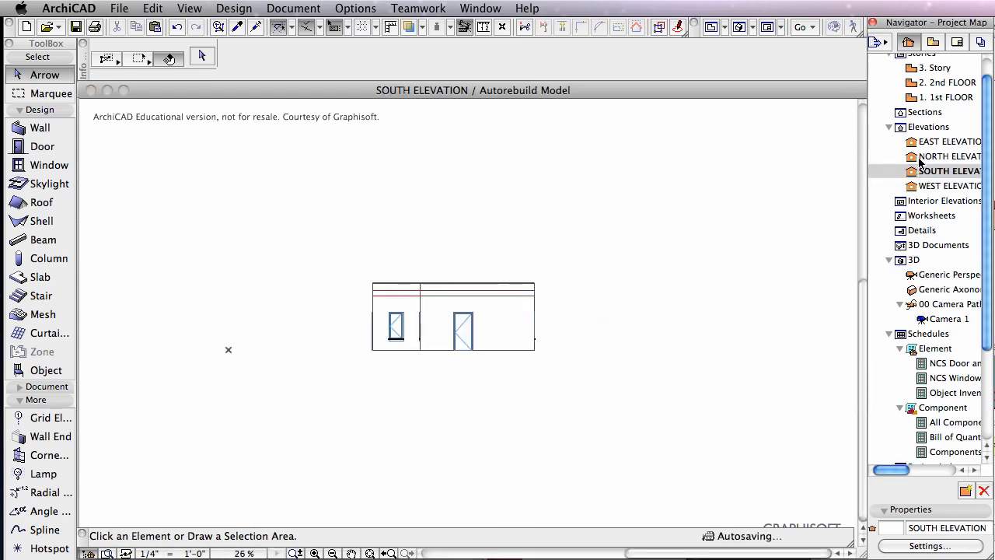
pyautogui.doubleClick(924, 156)
pyautogui.doubleClick(925, 142)
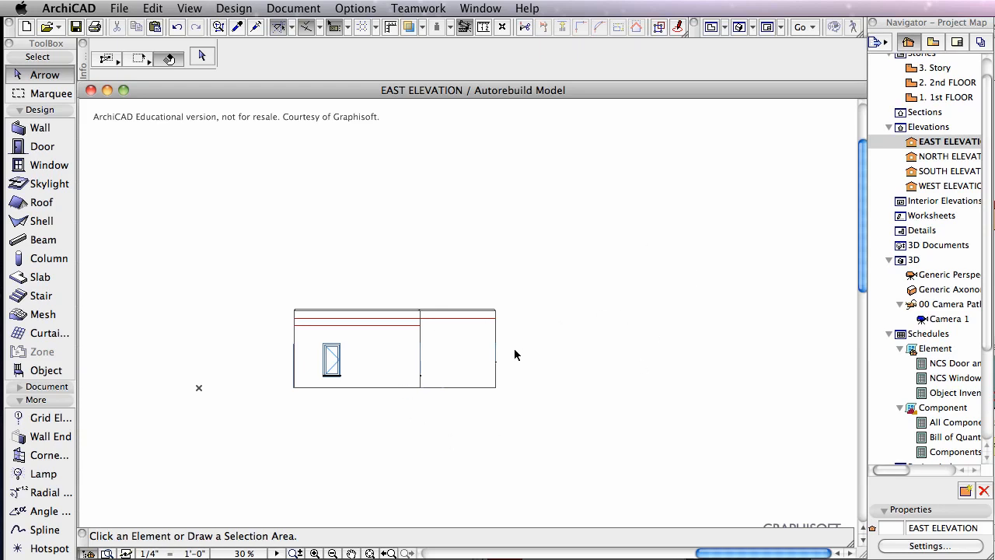
pyautogui.scroll(2, 517, 351)
pyautogui.moveTo(599, 392); pyautogui.dragTo(563, 398)
pyautogui.moveTo(560, 411); pyautogui.dragTo(541, 377, button='middle')
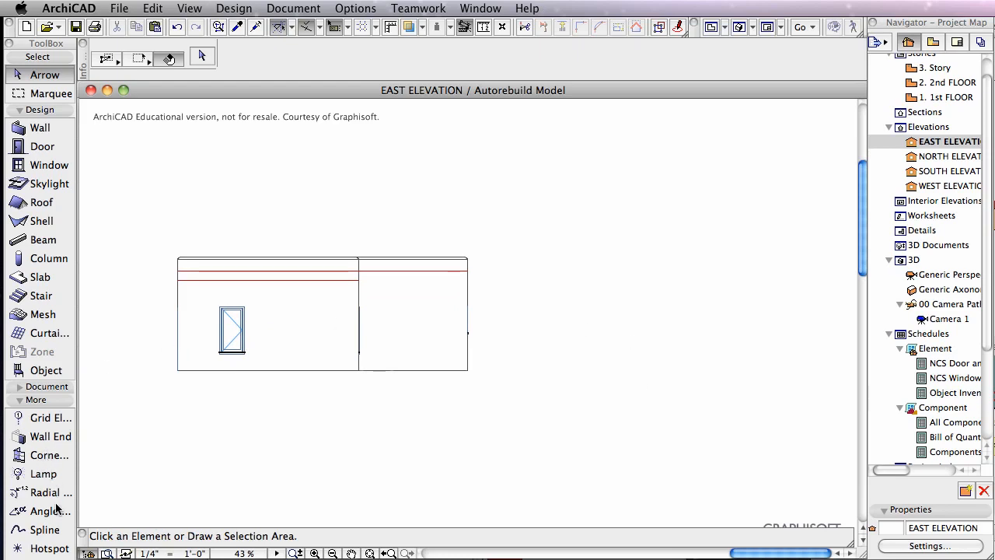
# Expand the Document tools, activate the Line tool and collapse the Design tools
pyautogui.click(22, 388)
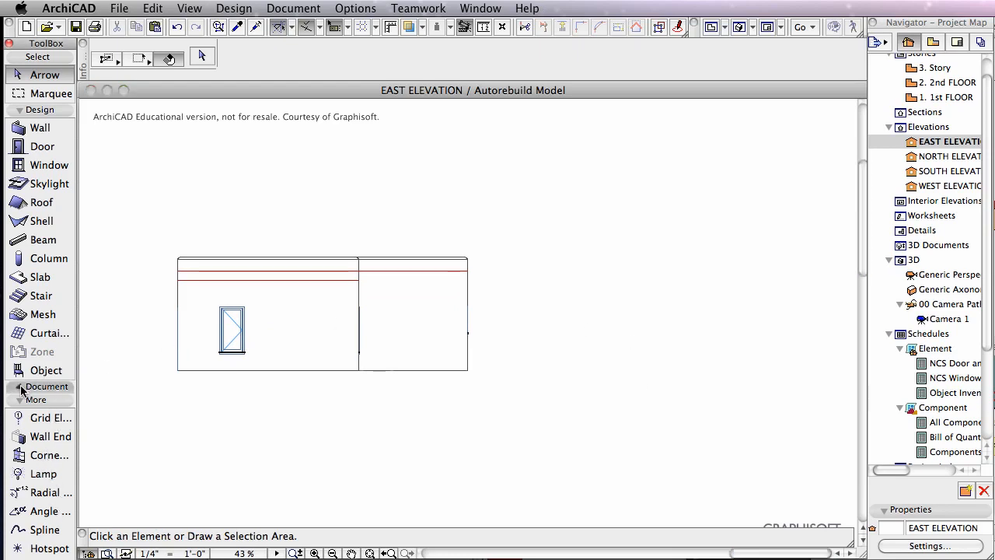
pyautogui.click(21, 388)
pyautogui.click(41, 498)
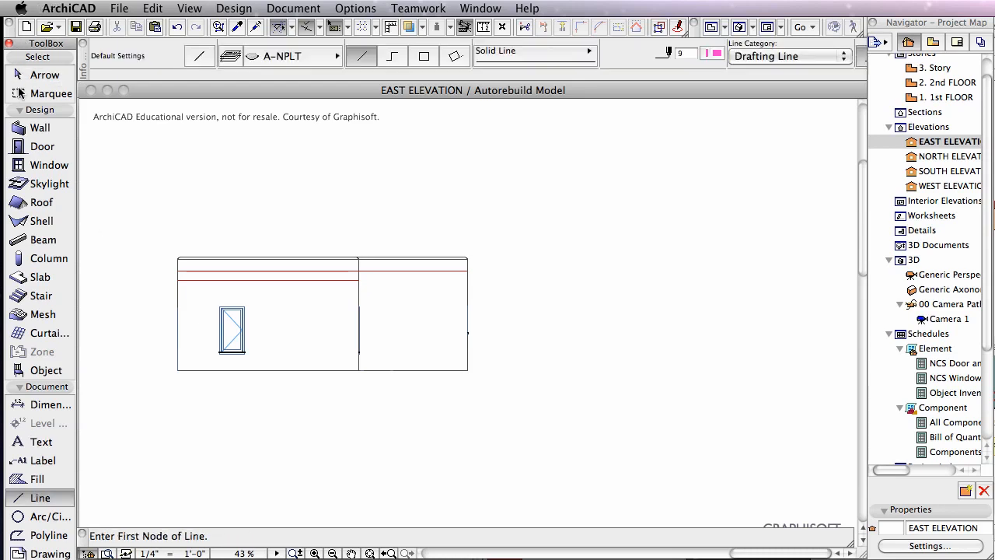
pyautogui.click(22, 110)
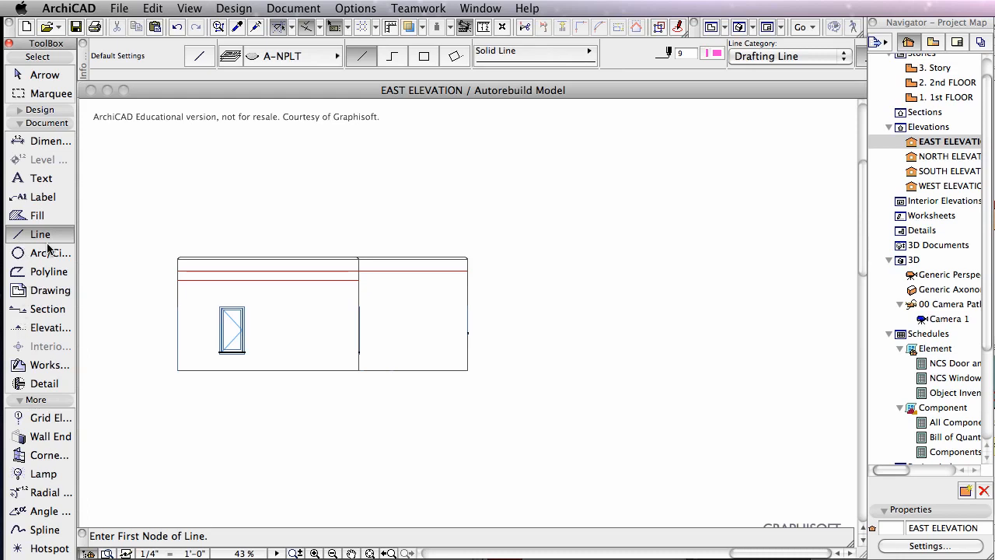
# Set the Line tool's pen to 3, the 0.30 mm Medium pen for Slate, Door & Window
pyautogui.click(716, 53)
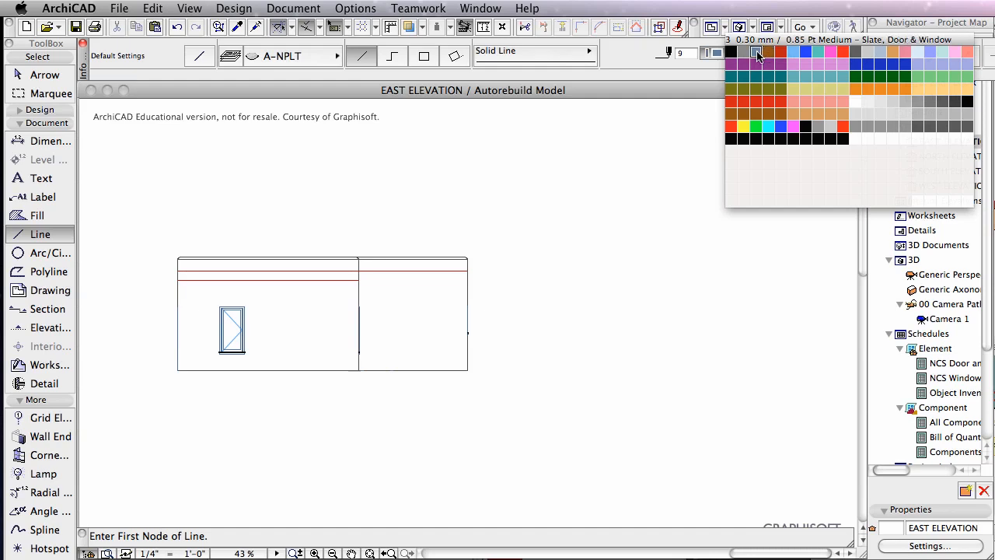
pyautogui.click(756, 54)
pyautogui.click(718, 53)
pyautogui.click(758, 55)
pyautogui.click(720, 54)
pyautogui.click(756, 54)
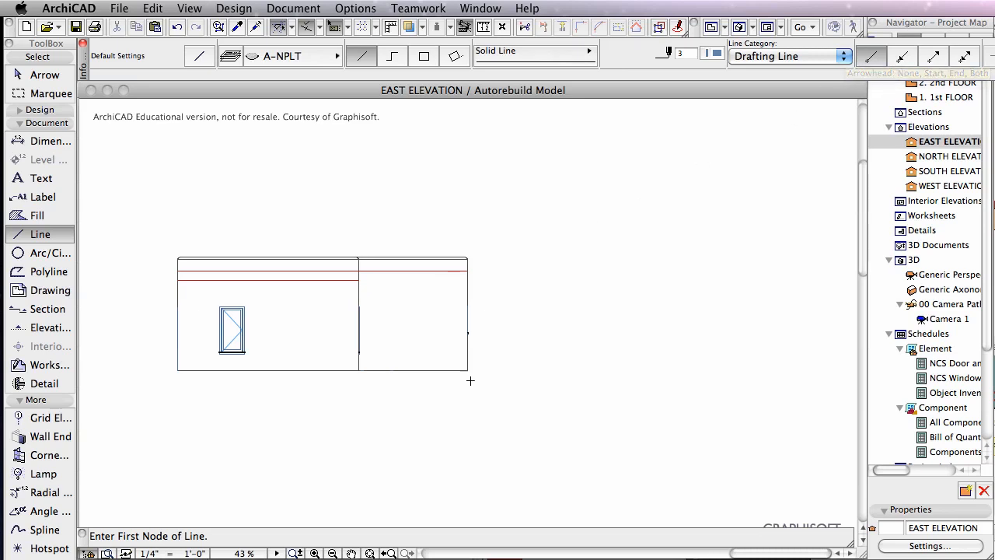
pyautogui.scroll(3, 469, 372)
pyautogui.click(464, 358)
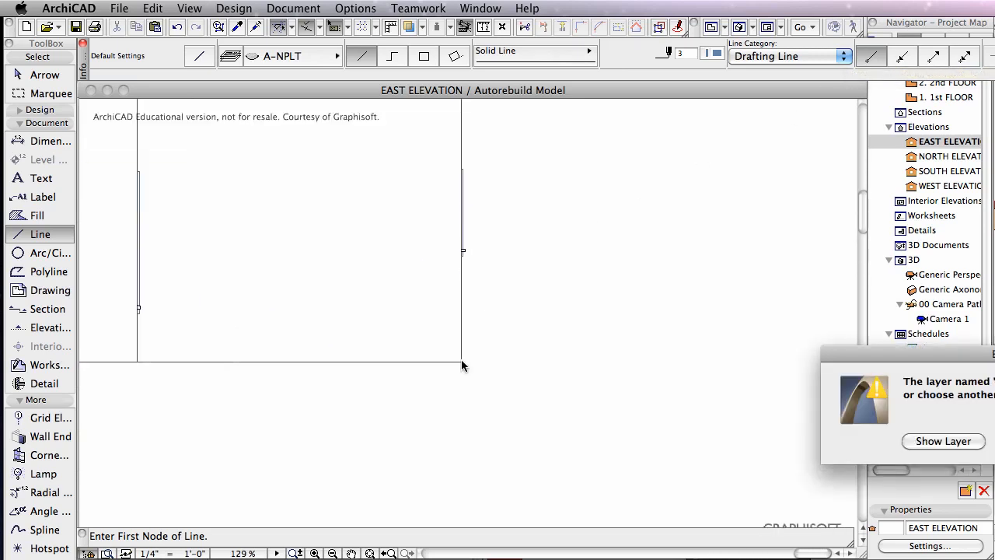
pyautogui.moveTo(945, 353); pyautogui.dragTo(681, 262)
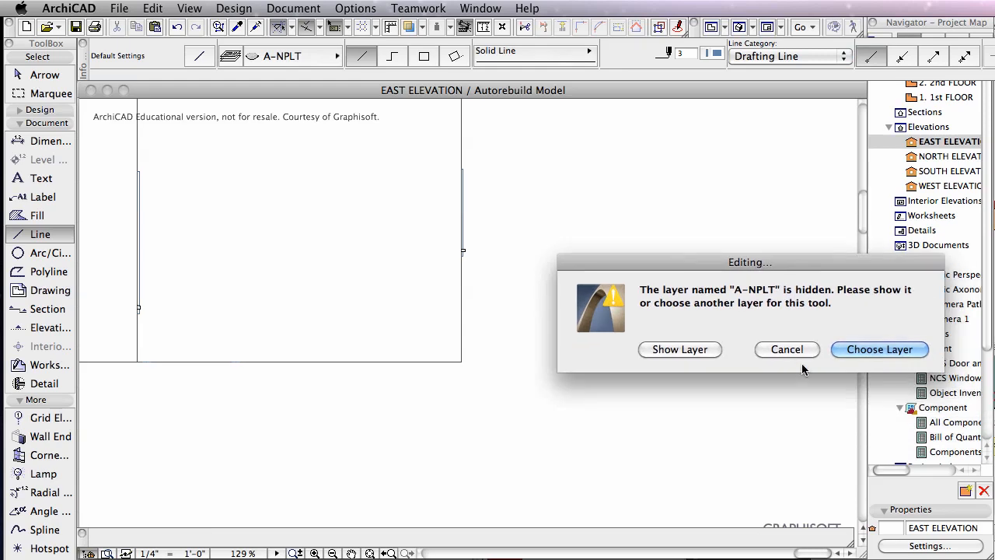
pyautogui.click(790, 349)
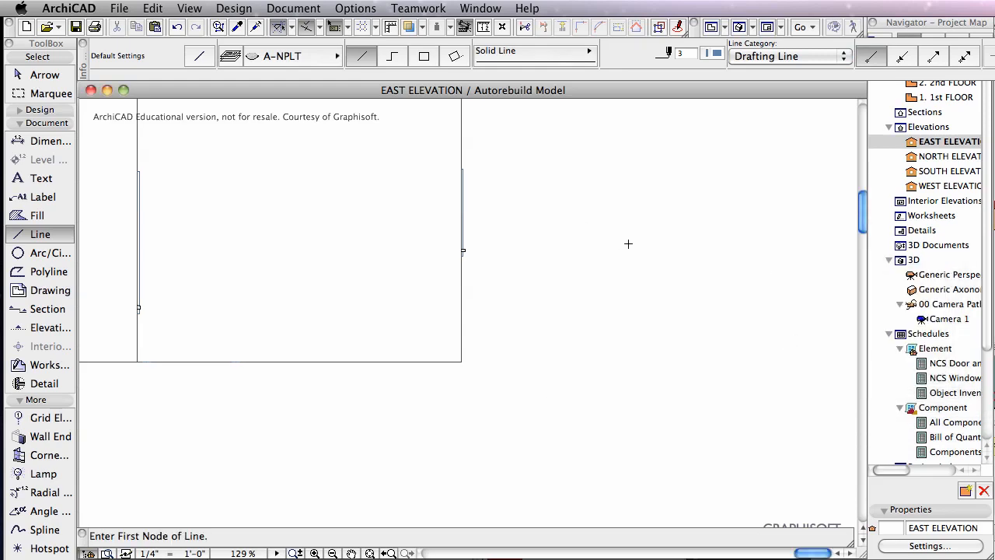
# Assign the Line tool to the ArchiCAD Layer and draw a horizontal line outward from the building's lower right corner in the East Elevation
pyautogui.click(303, 57)
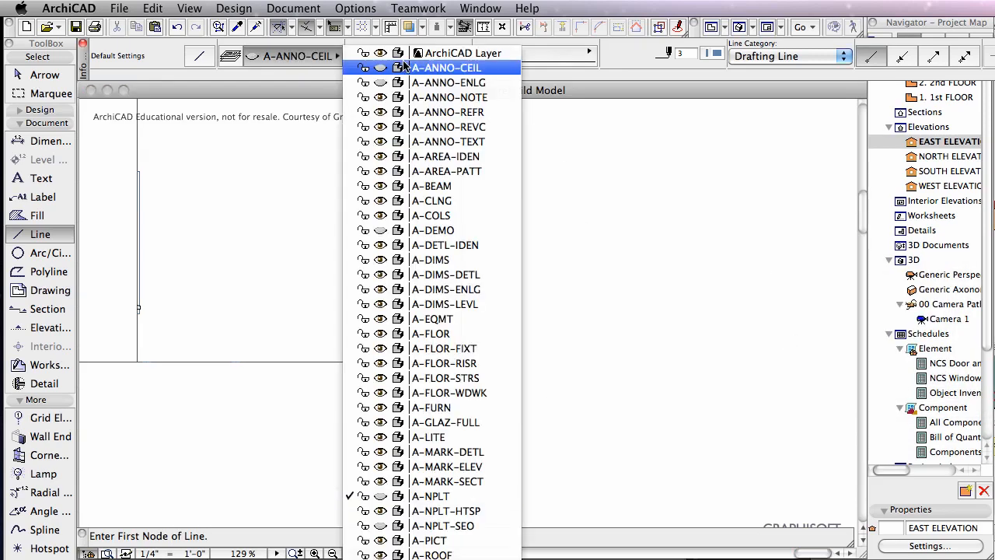
pyautogui.click(423, 49)
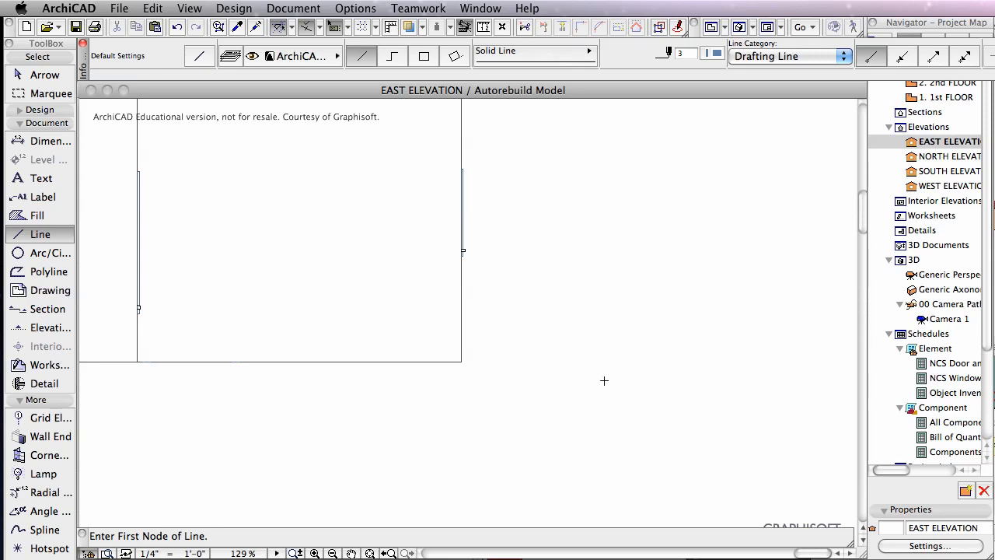
pyautogui.click(463, 357)
pyautogui.scroll(-3, 691, 352)
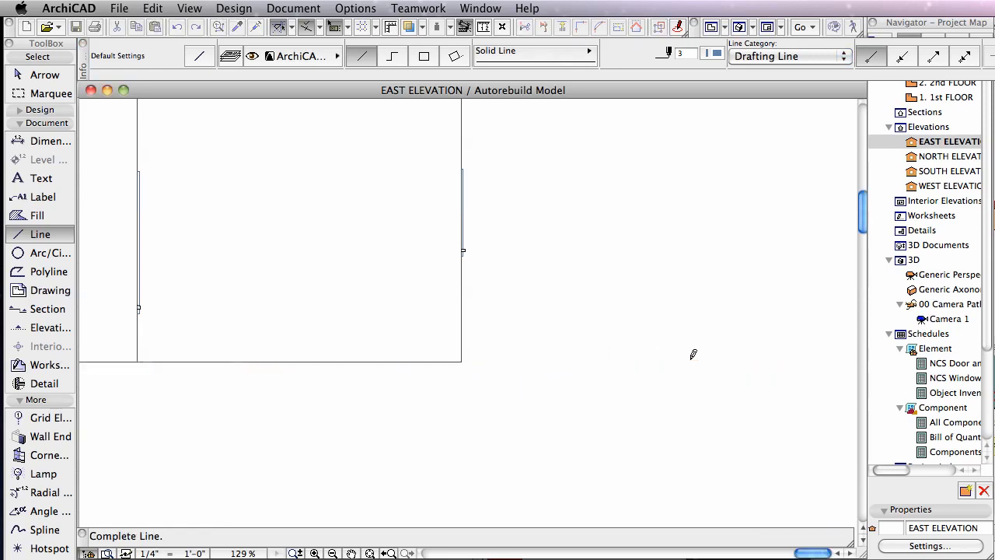
pyautogui.click(702, 359)
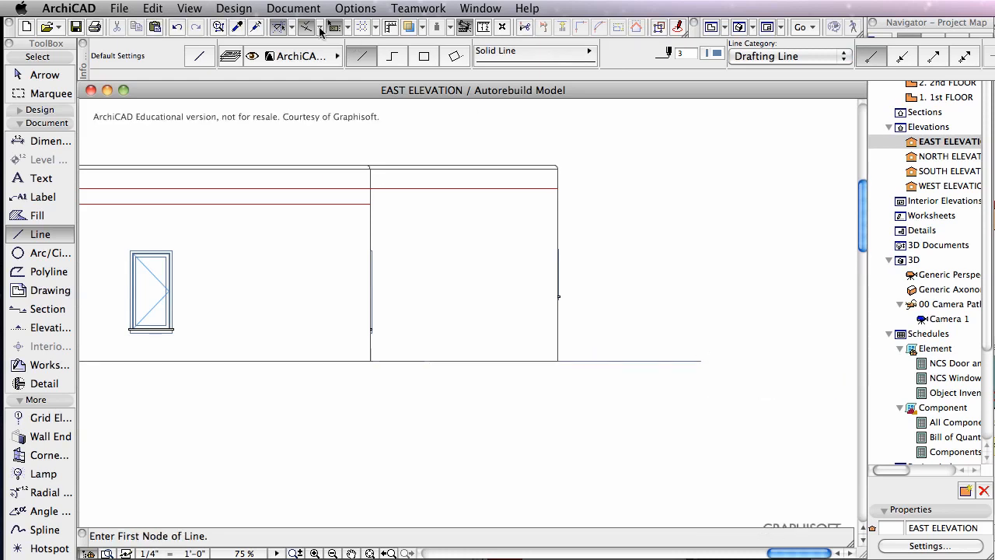
# Select the new horizontal line beside the building and change its line type to Dashed
pyautogui.click(66, 75)
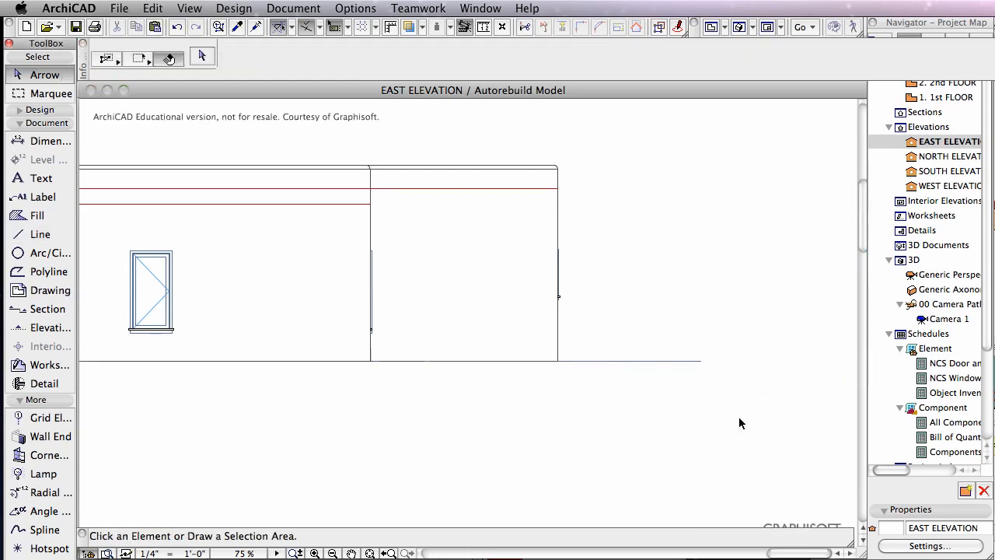
pyautogui.click(663, 360)
pyautogui.moveTo(699, 331); pyautogui.dragTo(671, 378, button='middle')
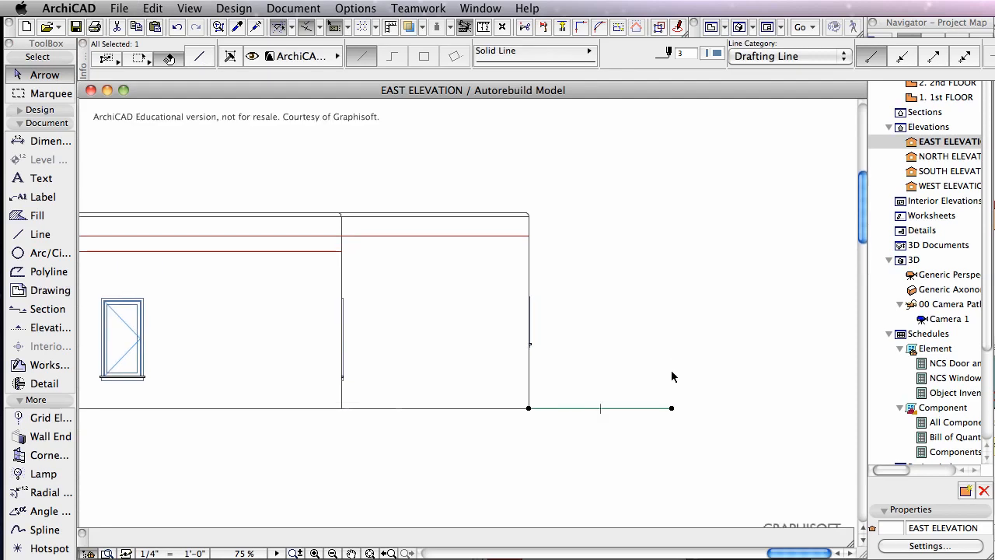
pyautogui.scroll(3, 671, 376)
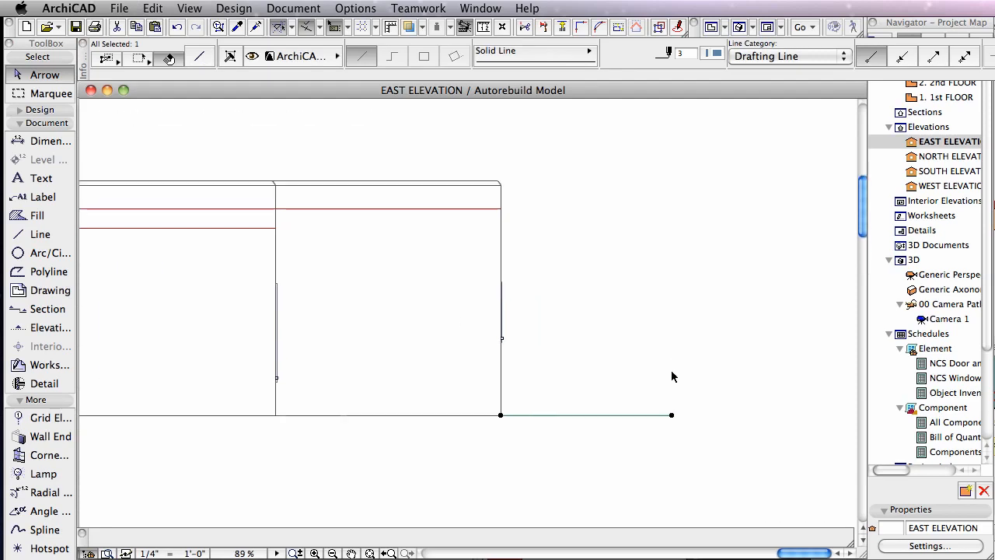
pyautogui.click(573, 56)
pyautogui.click(666, 92)
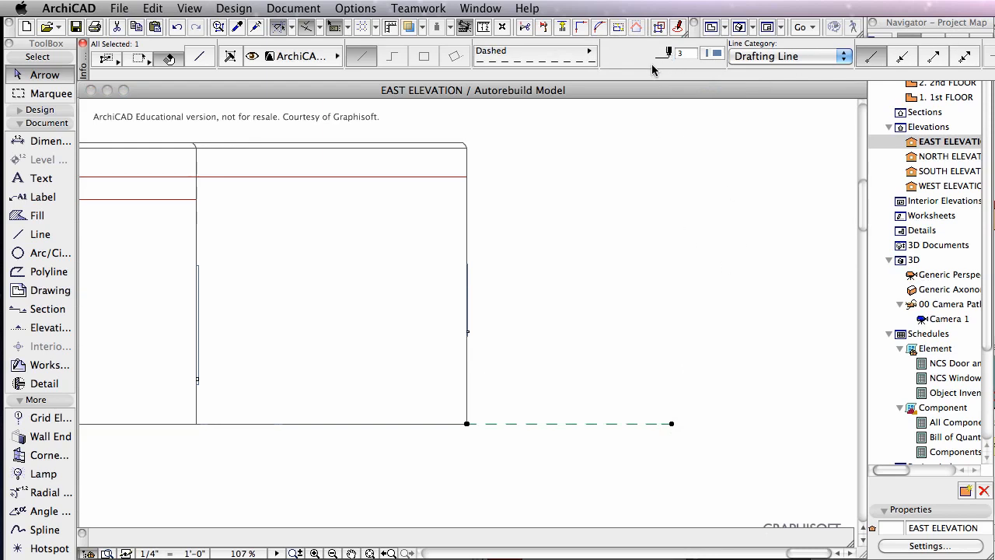
# Add an arrowhead to the outer end of the dashed line, away from the building
pyautogui.click(905, 59)
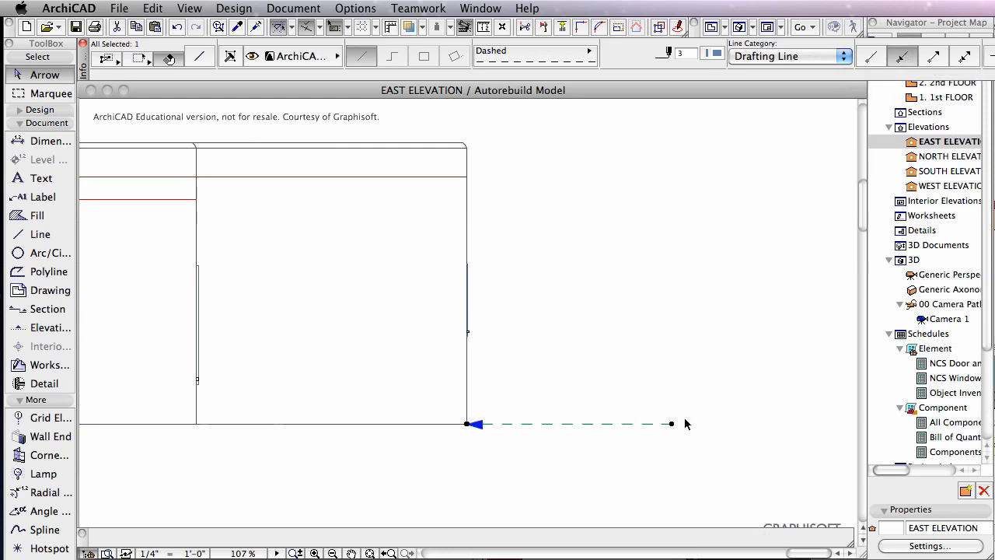
pyautogui.click(934, 59)
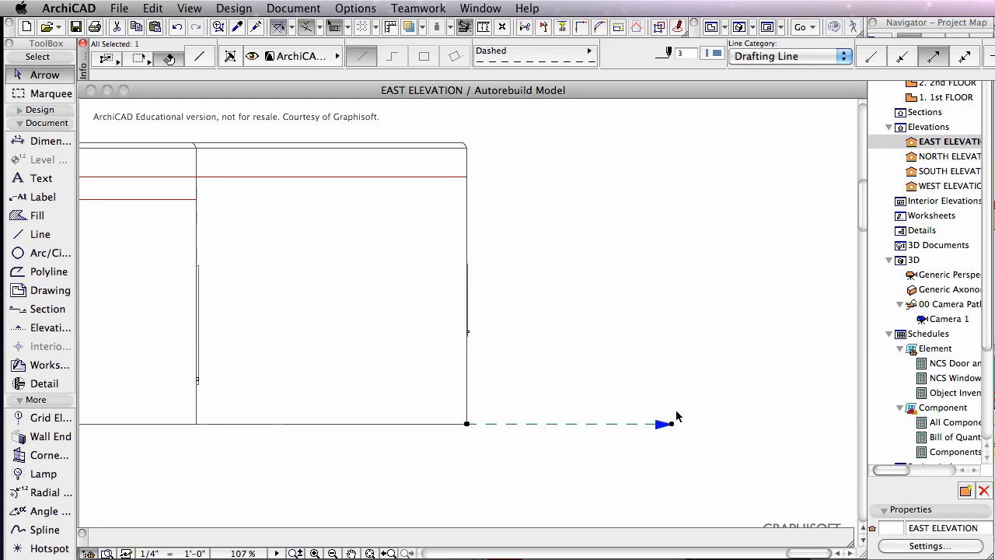
pyautogui.scroll(3, 676, 417)
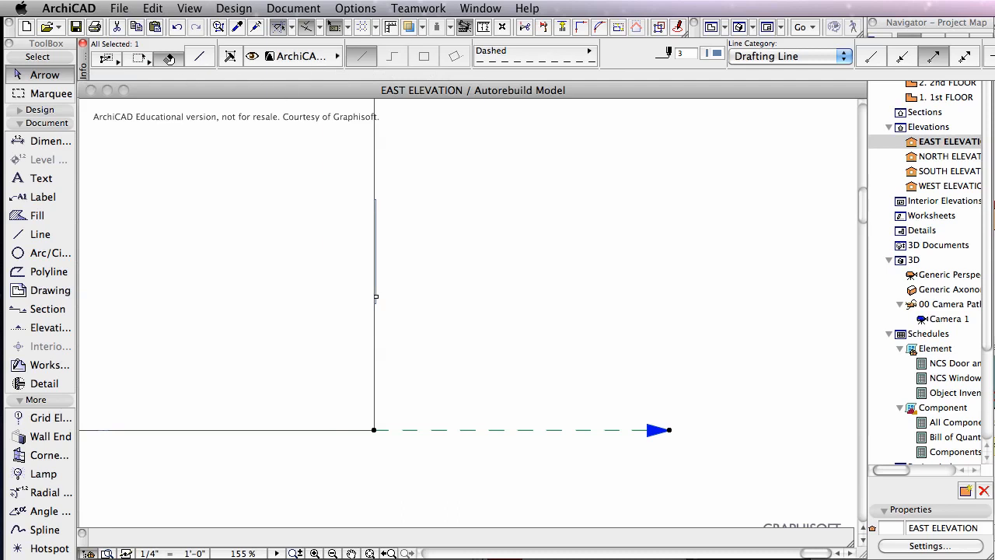
# Shift the Info Box to reach the arrowhead options, change the dashed line's arrowhead to the quartered-circle marker and set its size to 12
pyautogui.moveTo(80, 76); pyautogui.dragTo(22, 171)
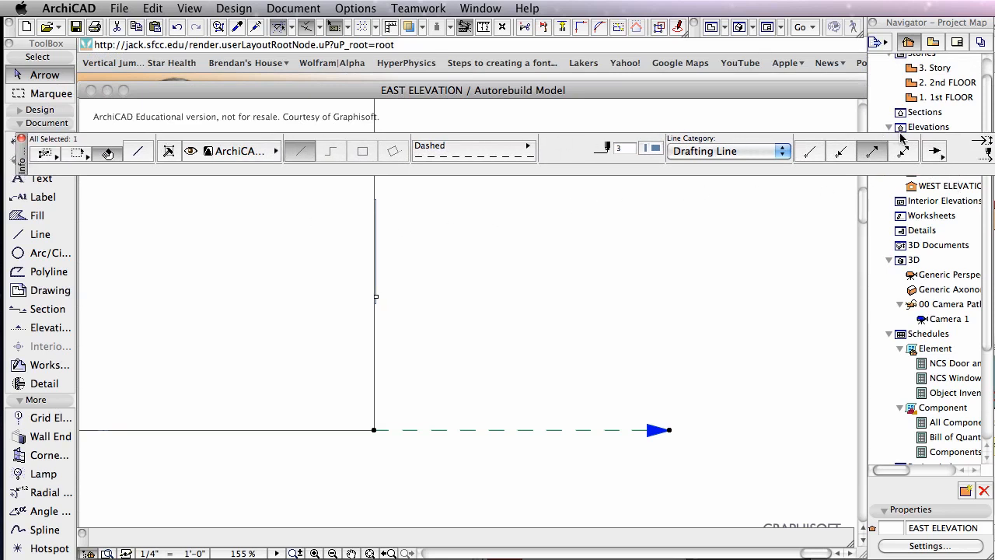
pyautogui.click(940, 156)
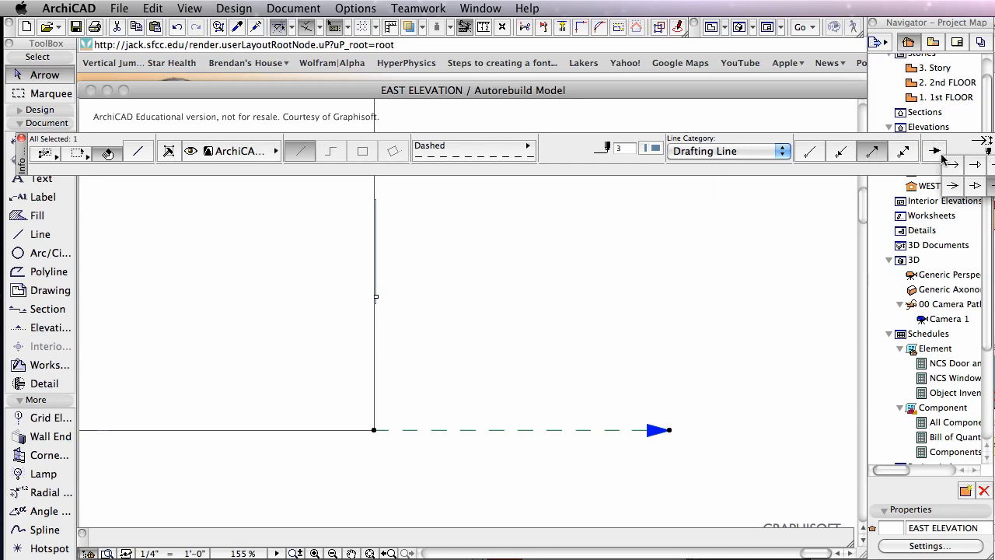
pyautogui.click(993, 185)
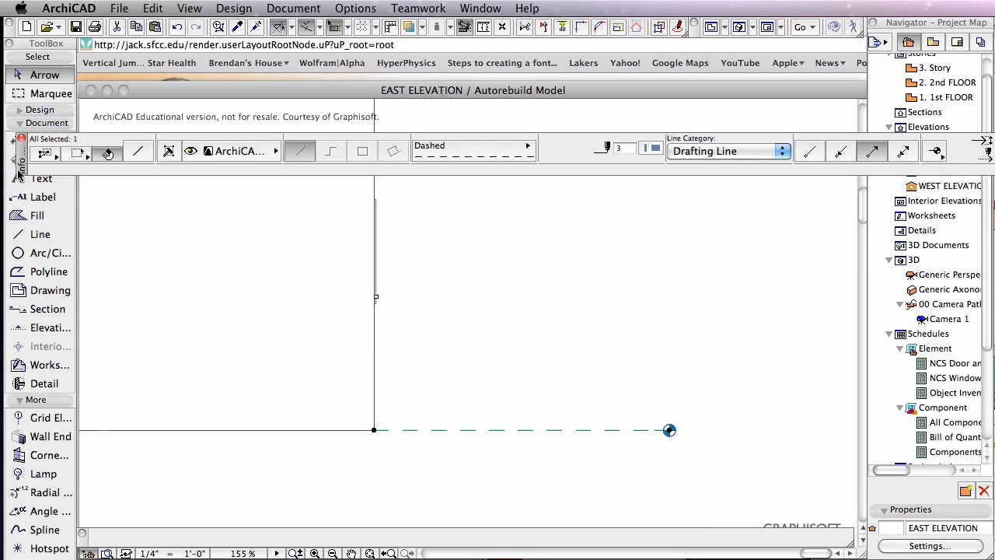
pyautogui.moveTo(21, 174); pyautogui.dragTo(9, 171)
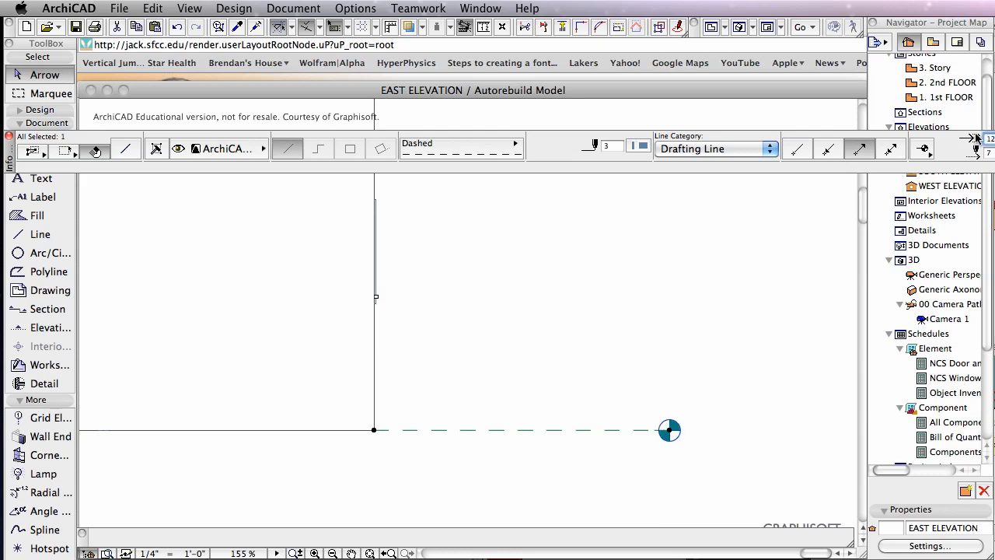
# Return the Info Box to its place above the drawing window and draw a solid horizontal line outward from the level marker
pyautogui.click(686, 274)
pyautogui.scroll(-3, 680, 316)
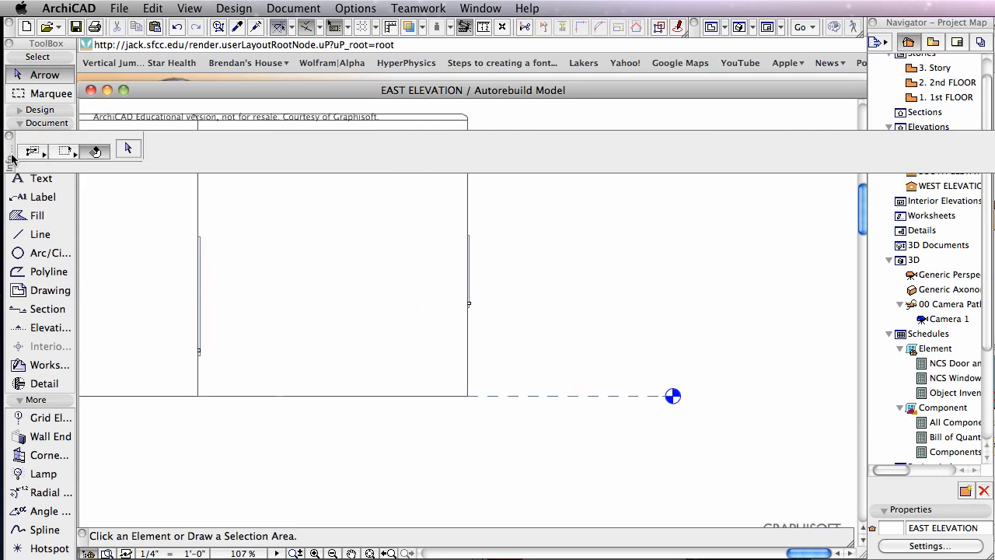
pyautogui.moveTo(10, 155)
pyautogui.mouseDown()
pyautogui.moveTo(31, 93)
pyautogui.moveTo(11, 65)
pyautogui.mouseUp()
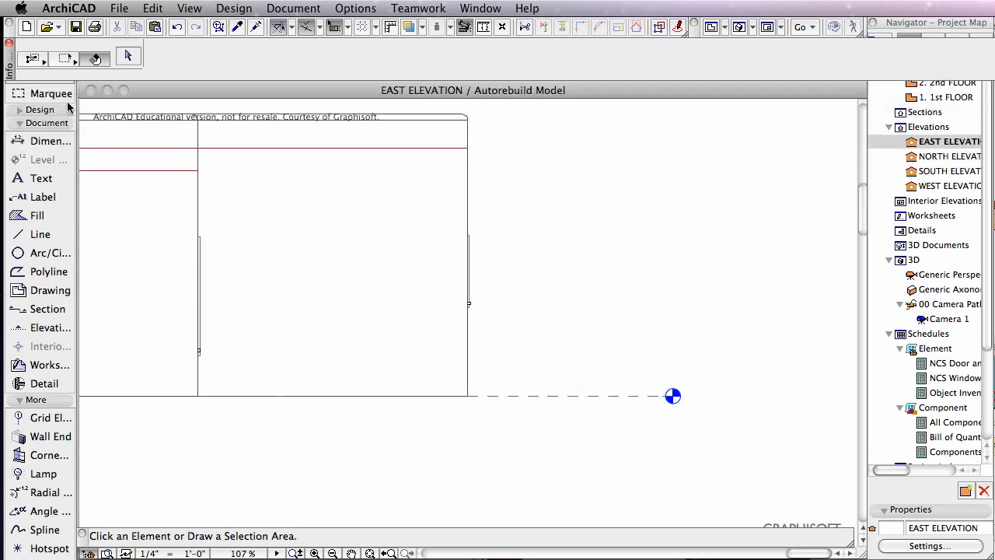
pyautogui.click(51, 236)
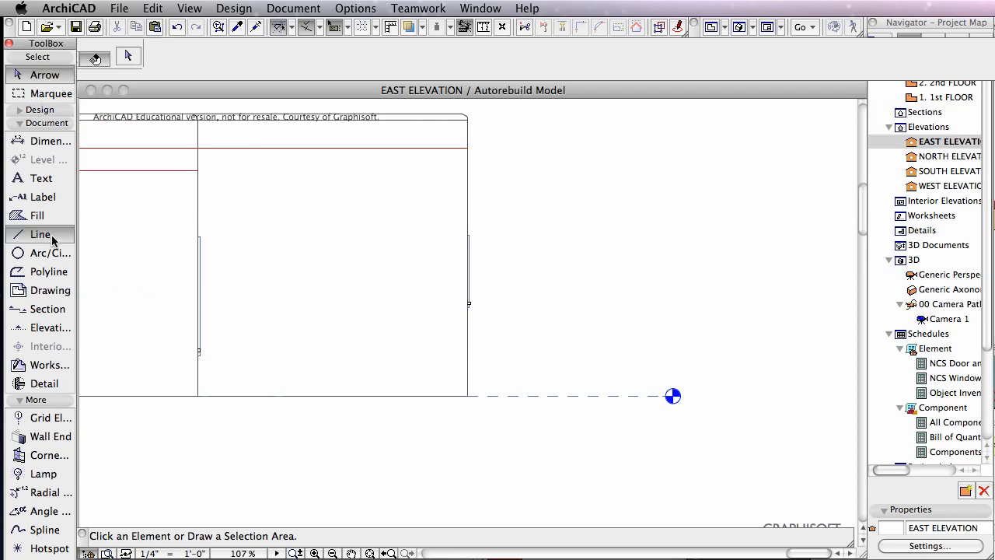
pyautogui.click(672, 396)
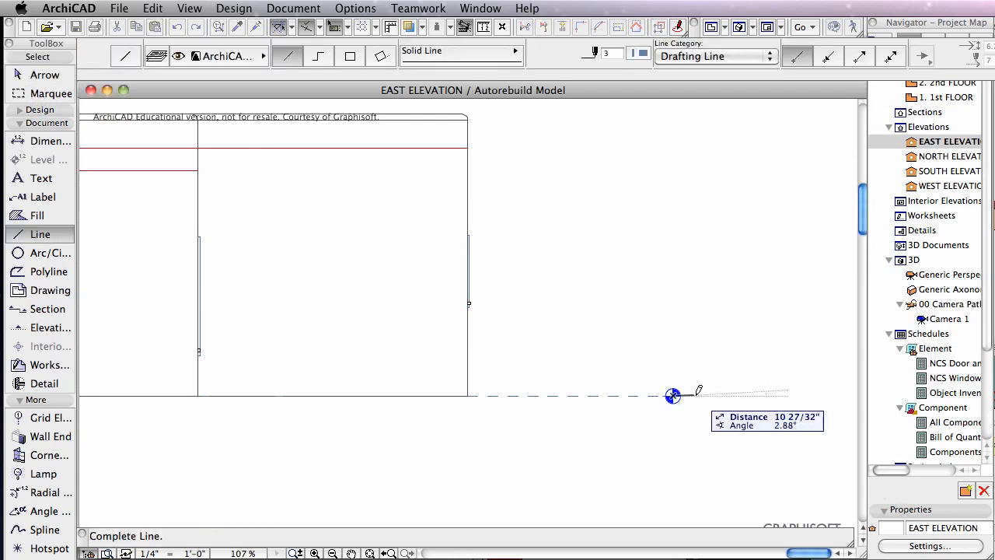
pyautogui.click(779, 395)
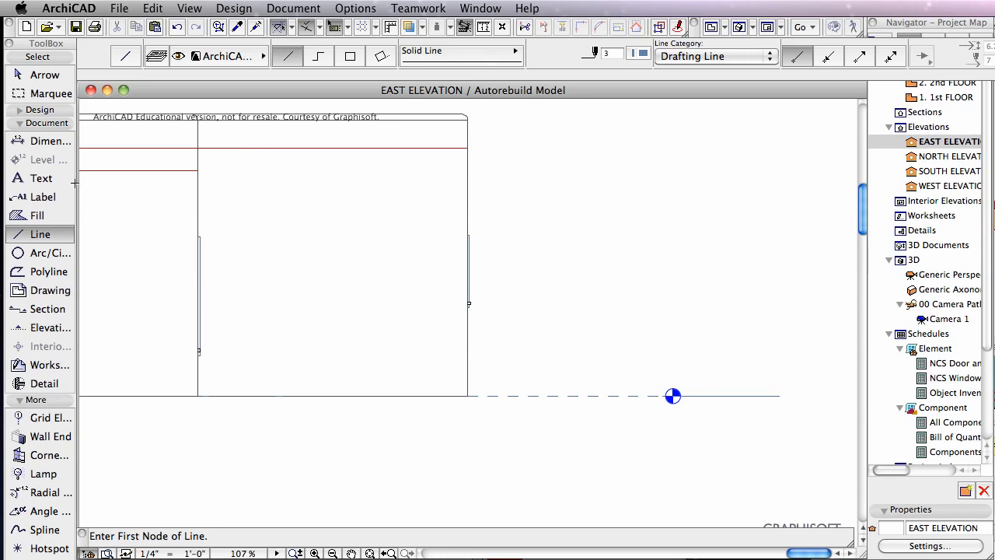
# Set the text size to 8 pt and place a fixed-width text block reading "F.F." over the solid line beside the marker
pyautogui.click(44, 180)
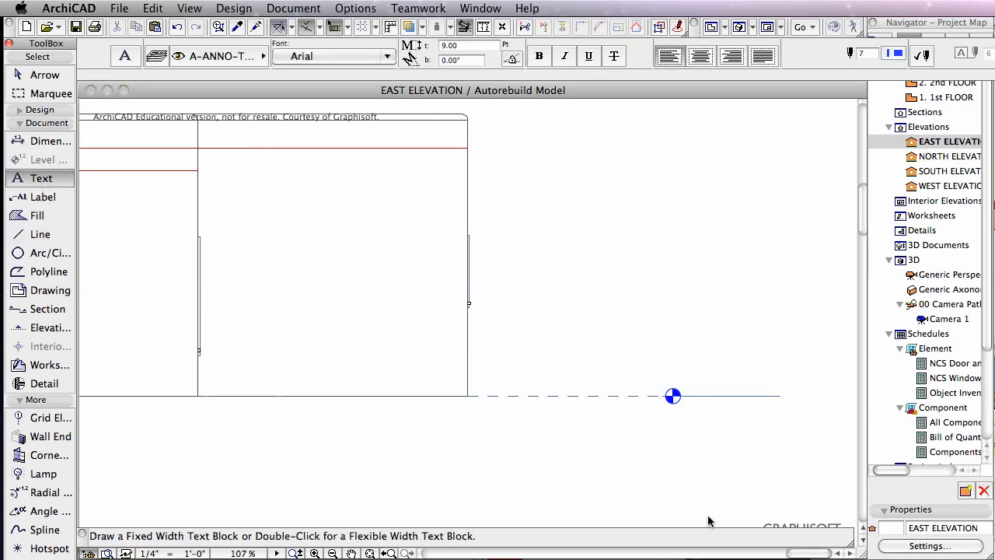
pyautogui.scroll(5, 731, 409)
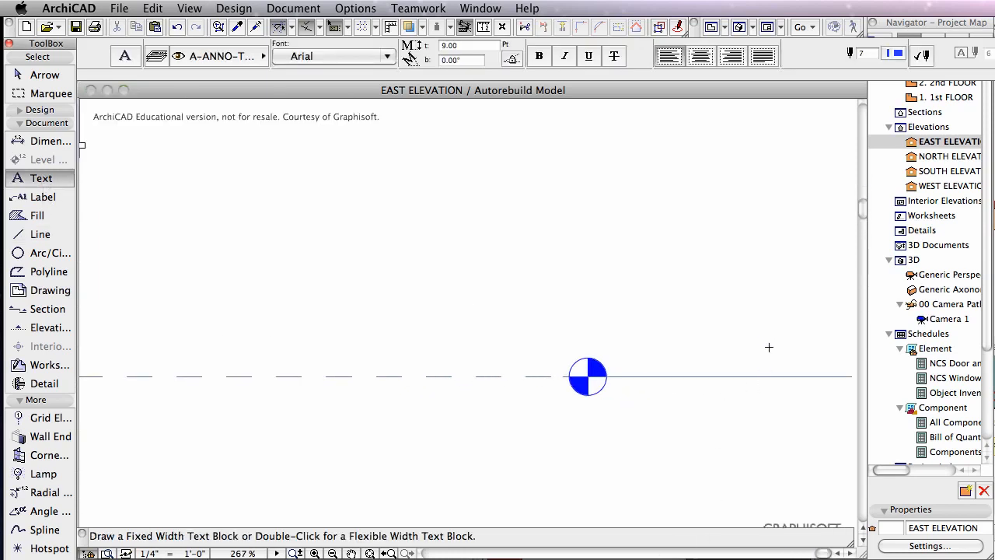
pyautogui.hscroll(5, 768, 346)
pyautogui.scroll(-1, 769, 346)
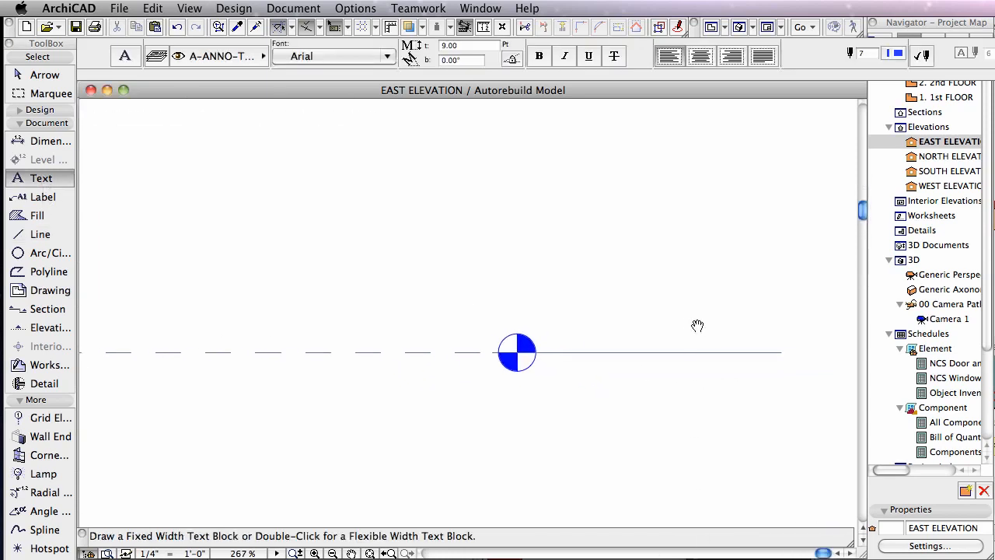
pyautogui.click(471, 48)
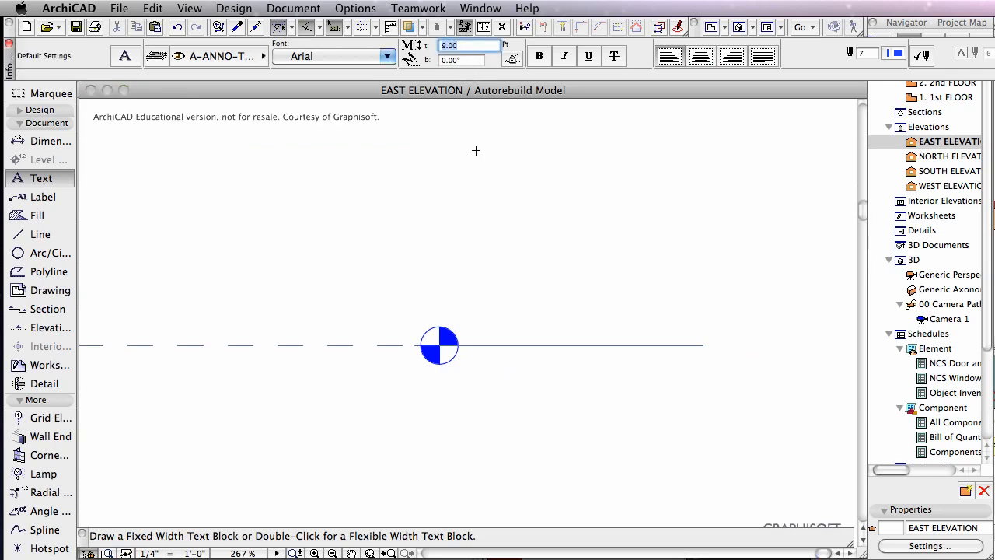
pyautogui.write('8')
pyautogui.press('Return')
pyautogui.click(464, 322)
pyautogui.click(701, 372)
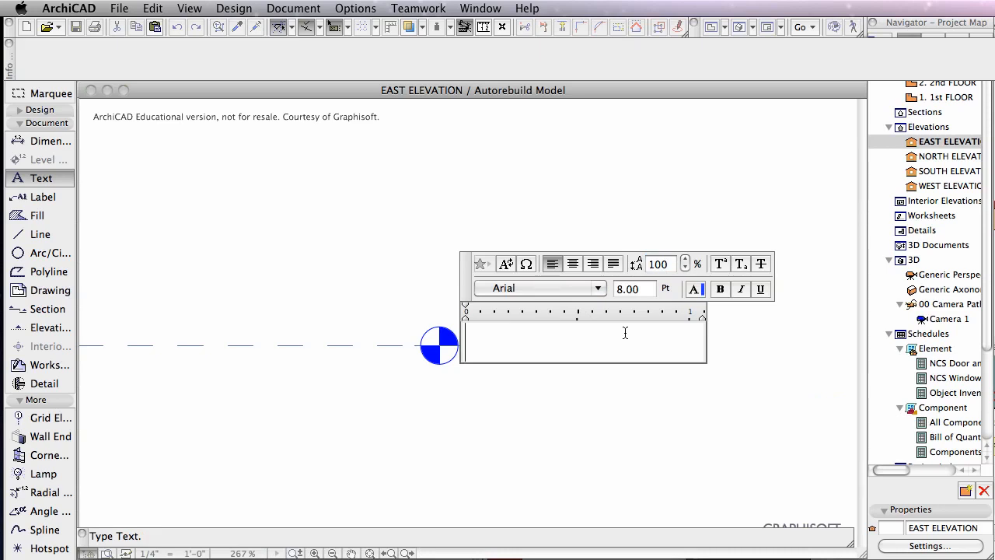
pyautogui.write('F.F.')
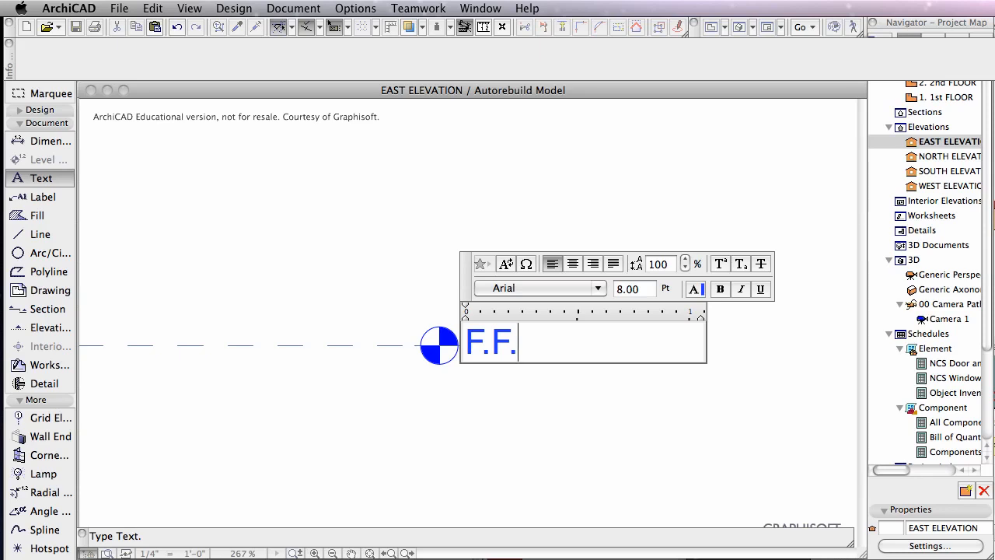
pyautogui.click(633, 404)
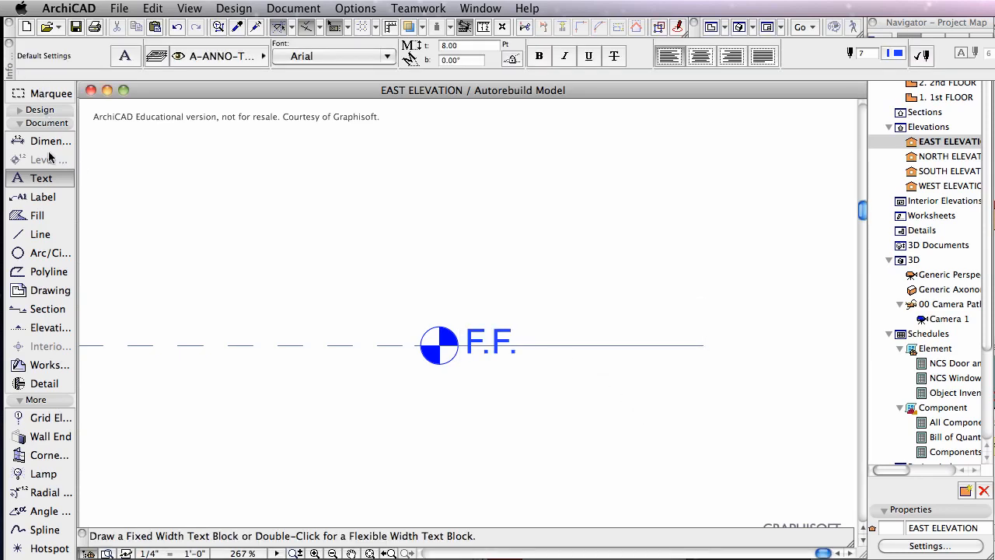
# Add a second line reading 0'-0" to the F.F. text block
pyautogui.keyDown('shift'); pyautogui.click(499, 342); pyautogui.keyUp('shift')
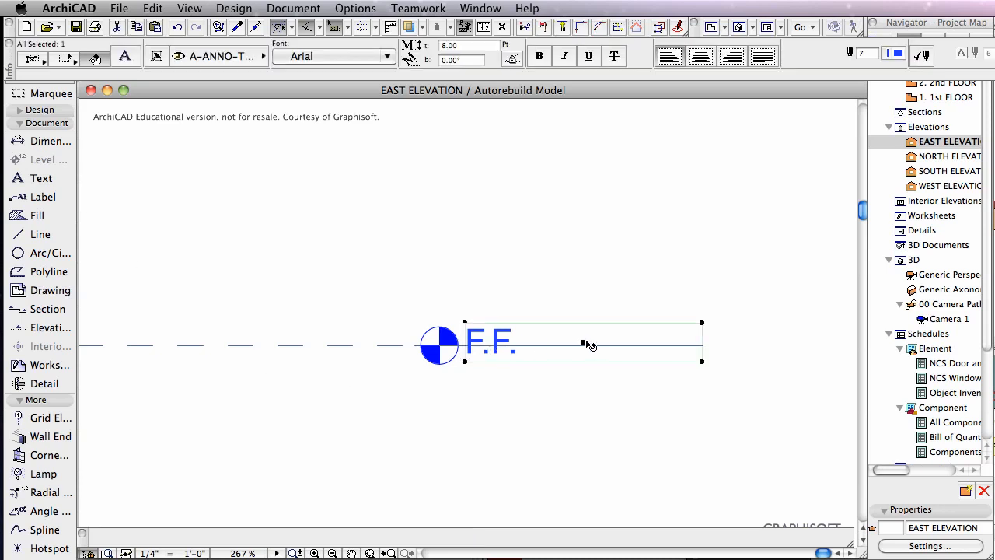
pyautogui.doubleClick(521, 343)
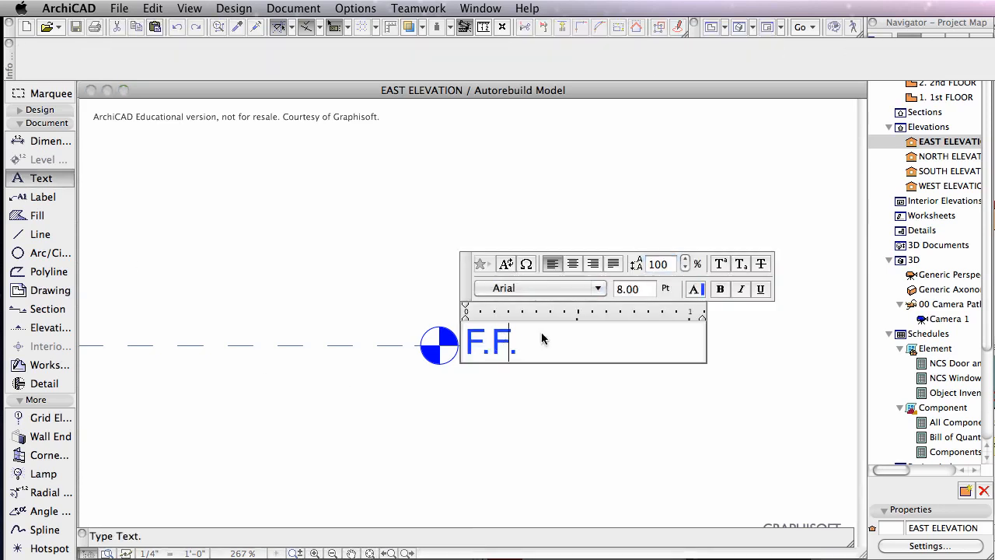
pyautogui.press('Return')
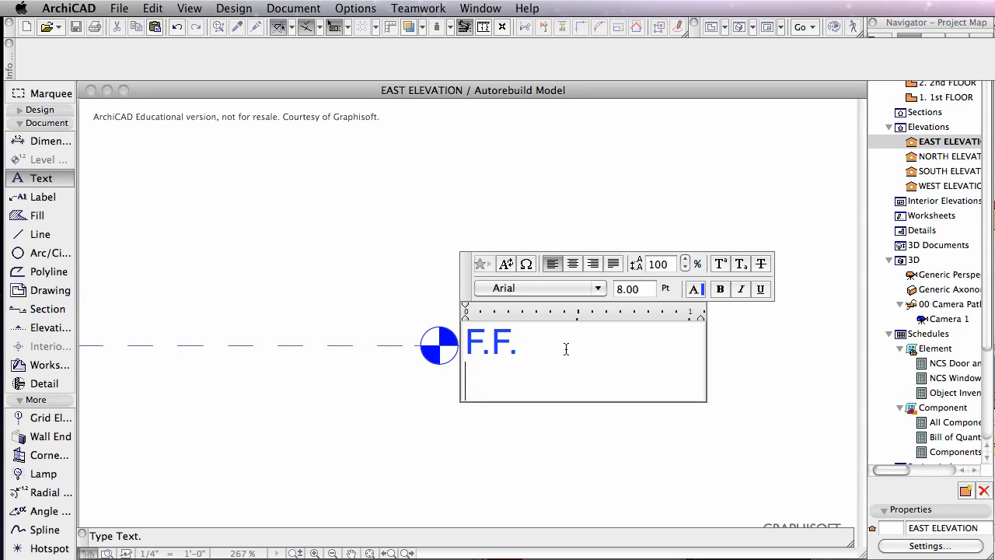
pyautogui.write('0\'-0"')
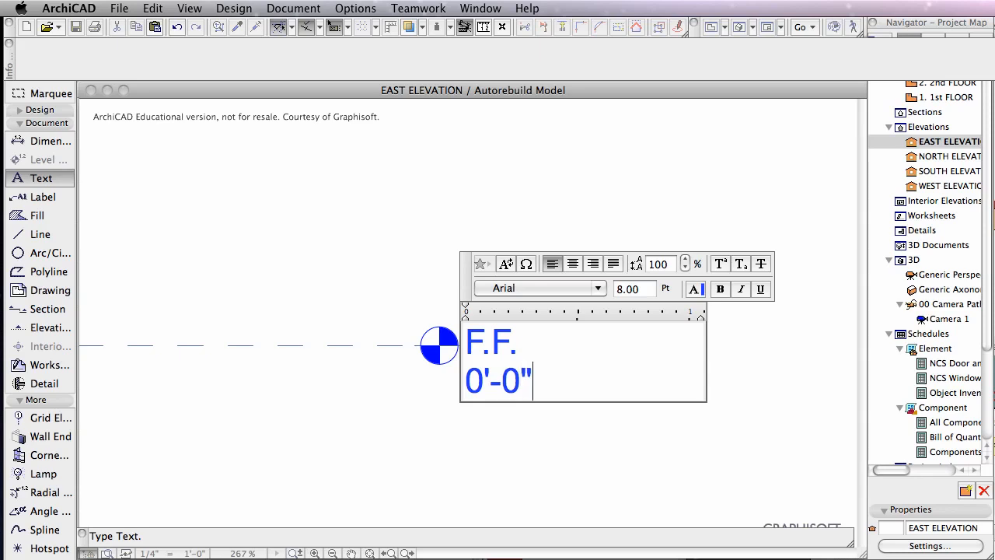
pyautogui.click(609, 444)
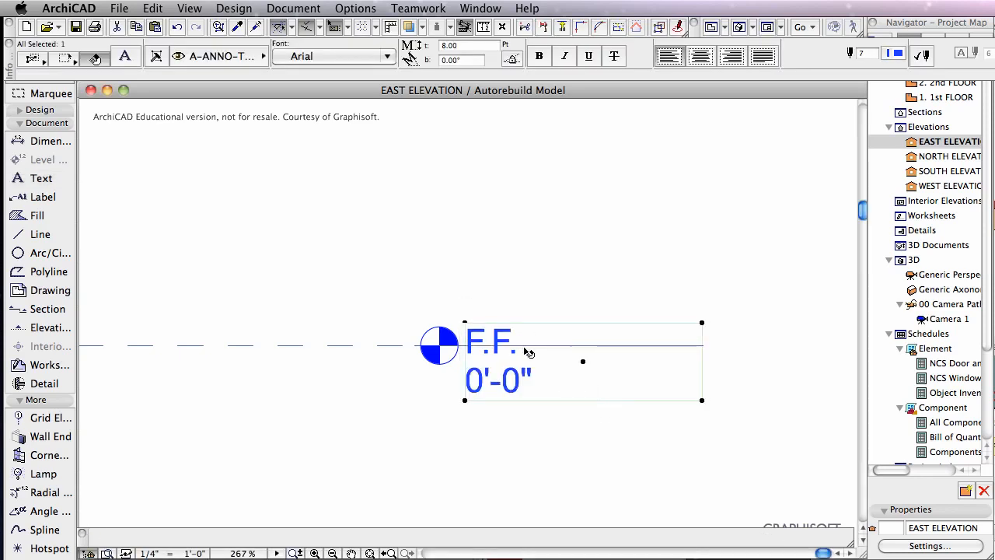
# Move the level text block straight up so that its centre sits on the solid line, and deselect it
pyautogui.click(584, 362)
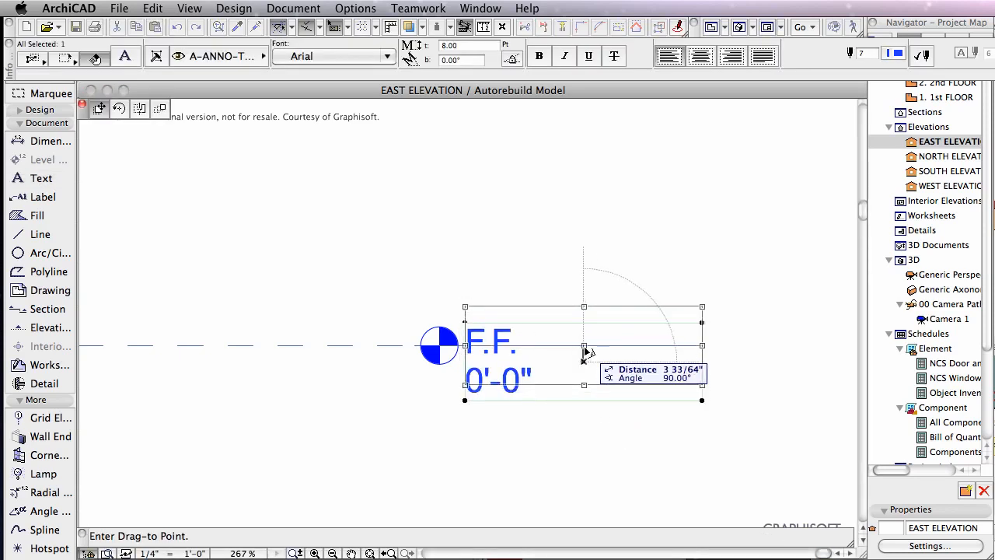
pyautogui.click(584, 346)
pyautogui.scroll(-3, 616, 300)
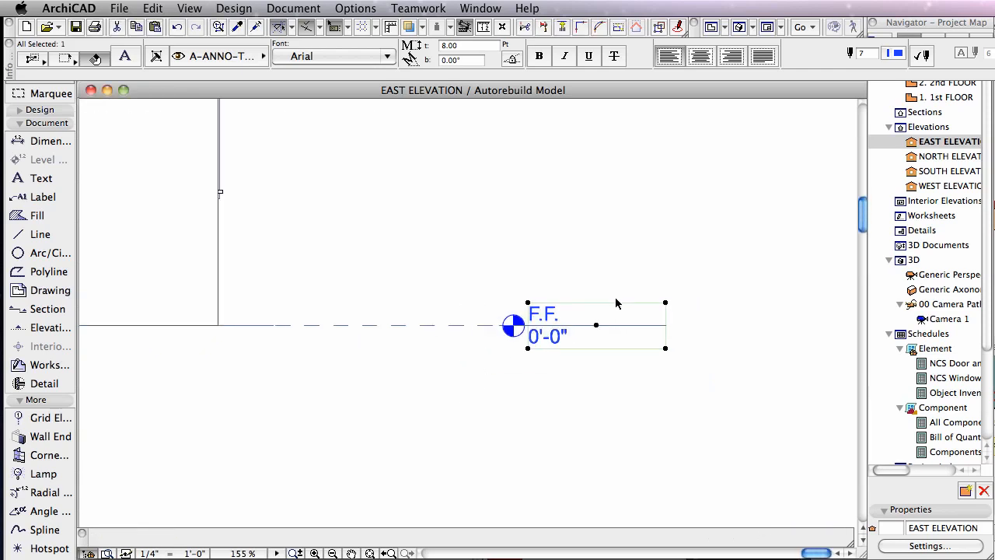
pyautogui.click(594, 276)
# Measure the building's height from the base line to the roof's upper edge in the East Elevation
pyautogui.scroll(-2, 566, 255)
pyautogui.moveTo(566, 257); pyautogui.dragTo(590, 397, button='middle')
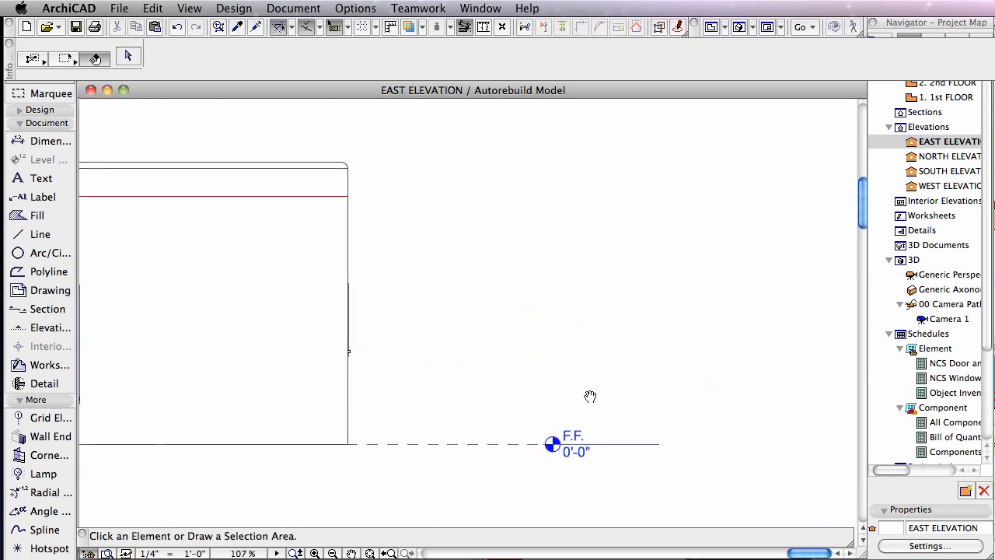
pyautogui.scroll(-2, 580, 323)
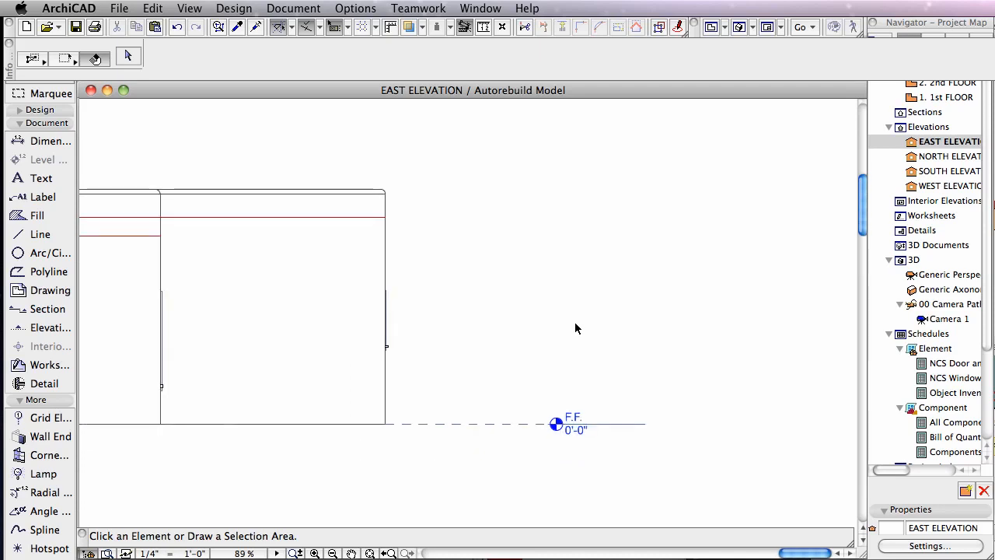
pyautogui.scroll(-2, 575, 328)
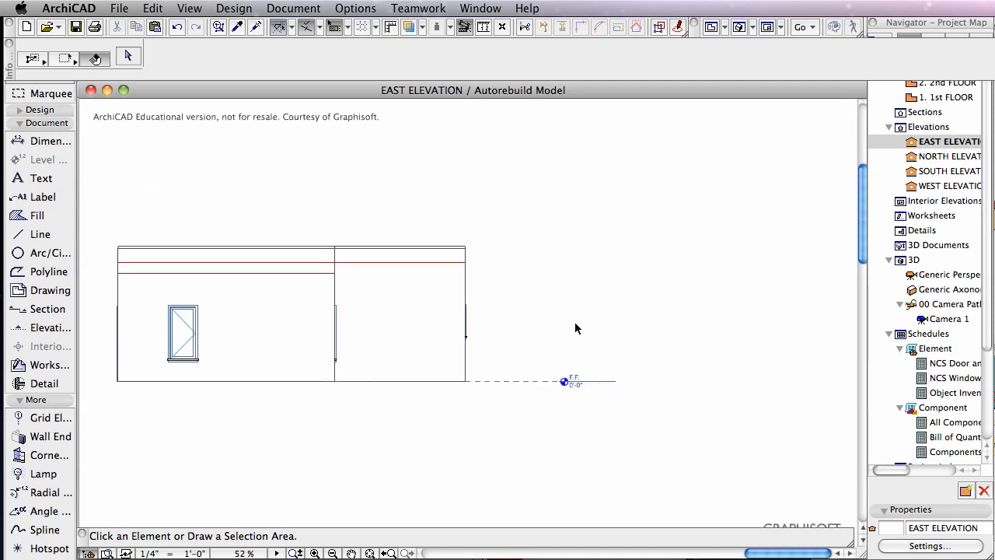
pyautogui.scroll(5, 568, 382)
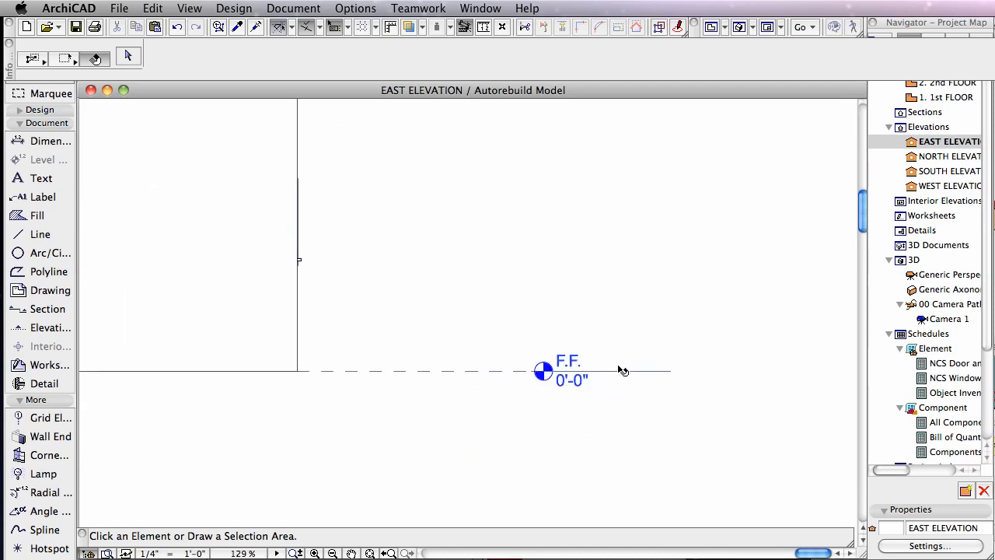
pyautogui.scroll(-2, 480, 290)
pyautogui.moveTo(402, 196); pyautogui.dragTo(466, 260, button='middle')
pyautogui.click(483, 26)
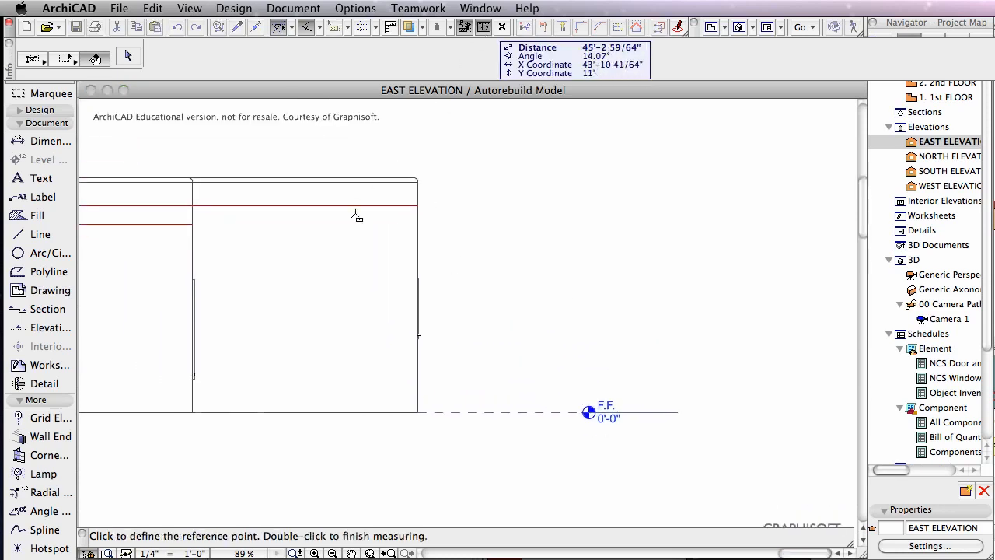
pyautogui.click(338, 411)
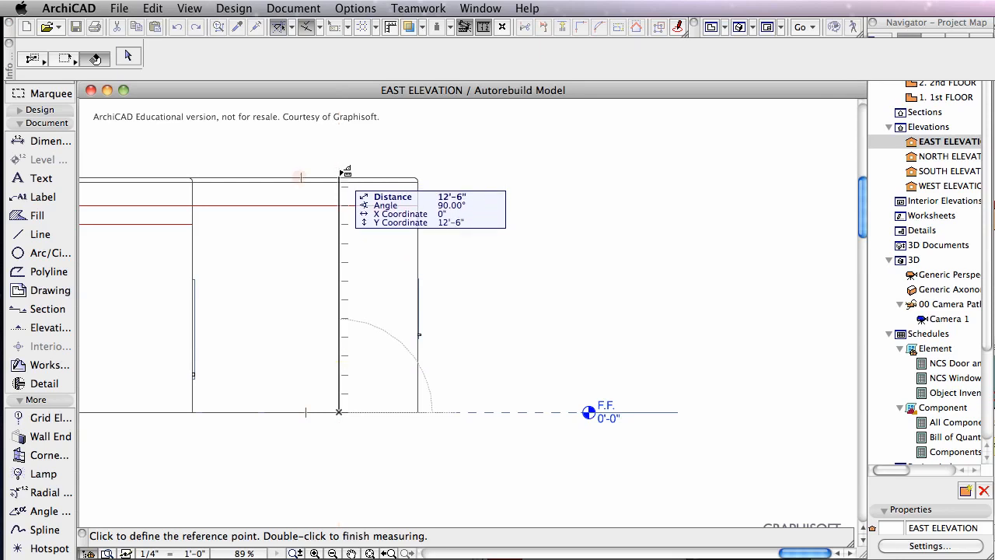
pyautogui.press('Escape')
# Select the dashed level line, its solid extension and the text, and drag a copy vertically from the building's base corner to its roof corner
pyautogui.click(681, 432)
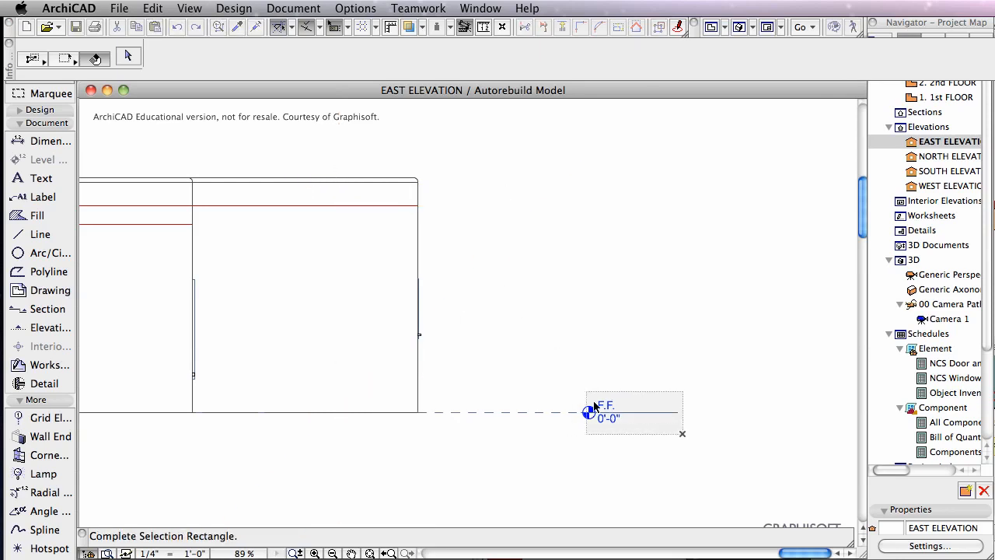
pyautogui.click(593, 405)
pyautogui.click(674, 445)
pyautogui.click(502, 306)
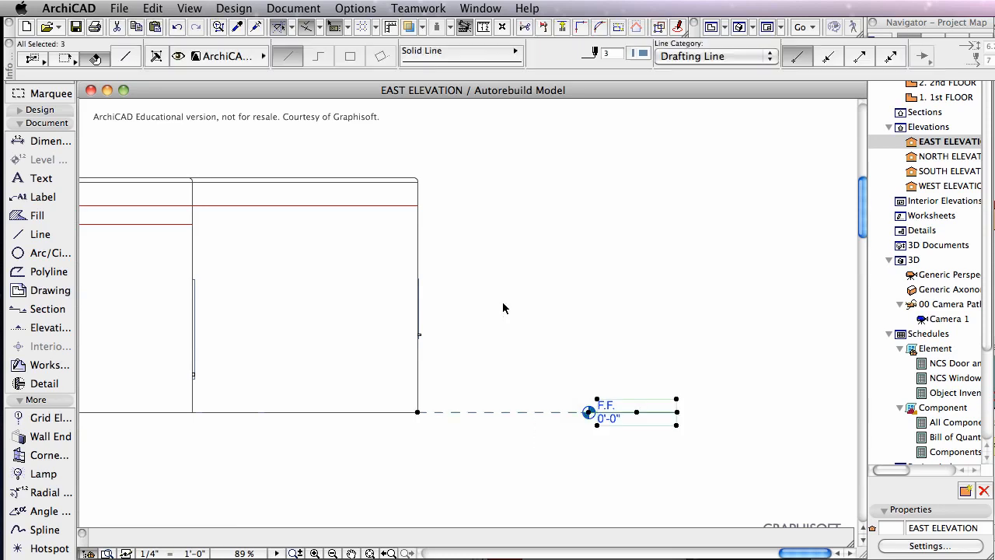
pyautogui.click(738, 466)
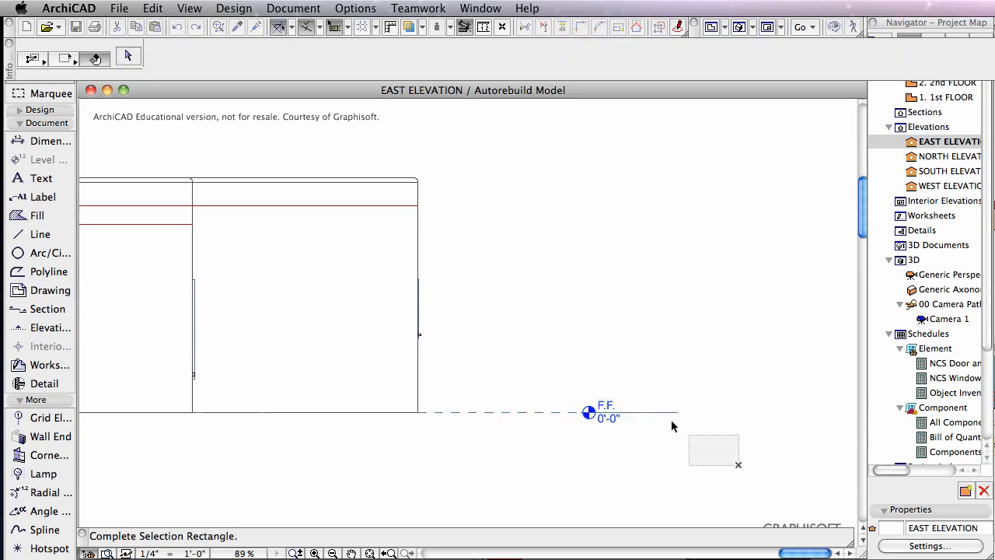
pyautogui.click(500, 323)
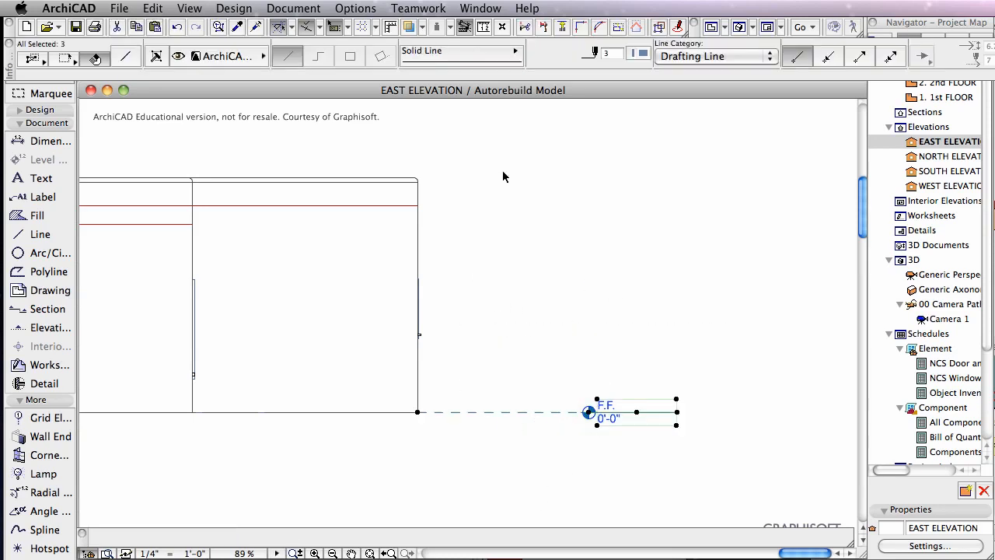
pyautogui.rightClick(526, 193)
pyautogui.moveTo(655, 315)
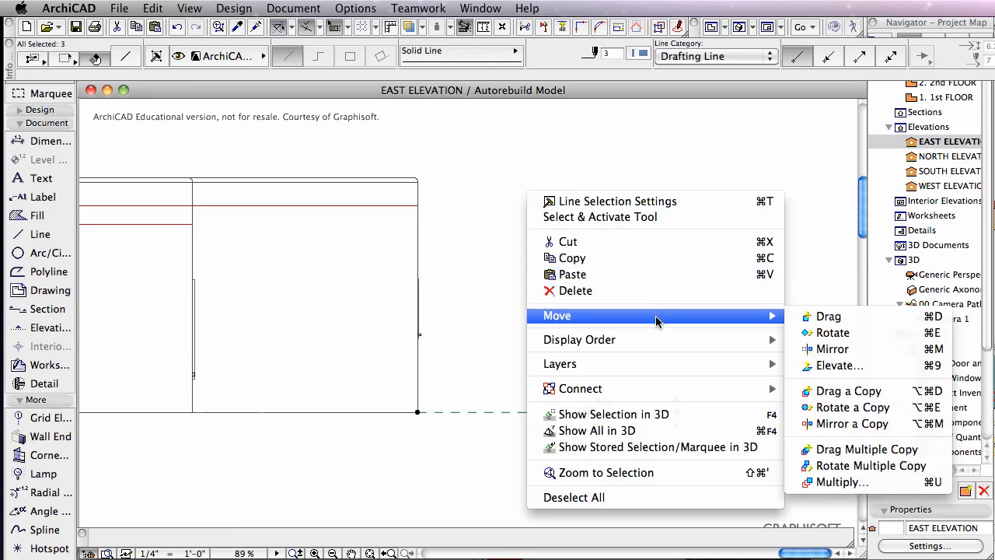
pyautogui.click(854, 398)
pyautogui.click(418, 412)
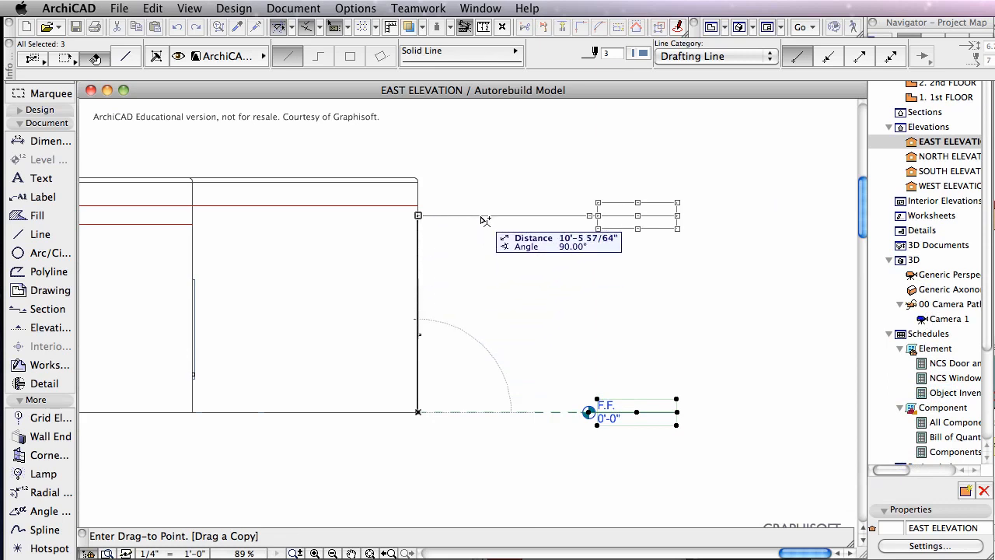
pyautogui.click(417, 178)
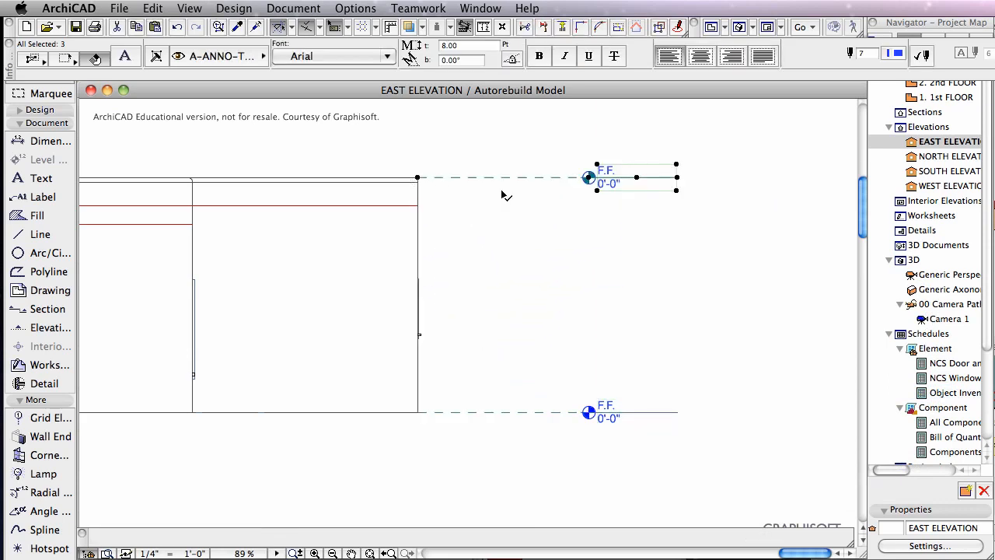
pyautogui.click(544, 211)
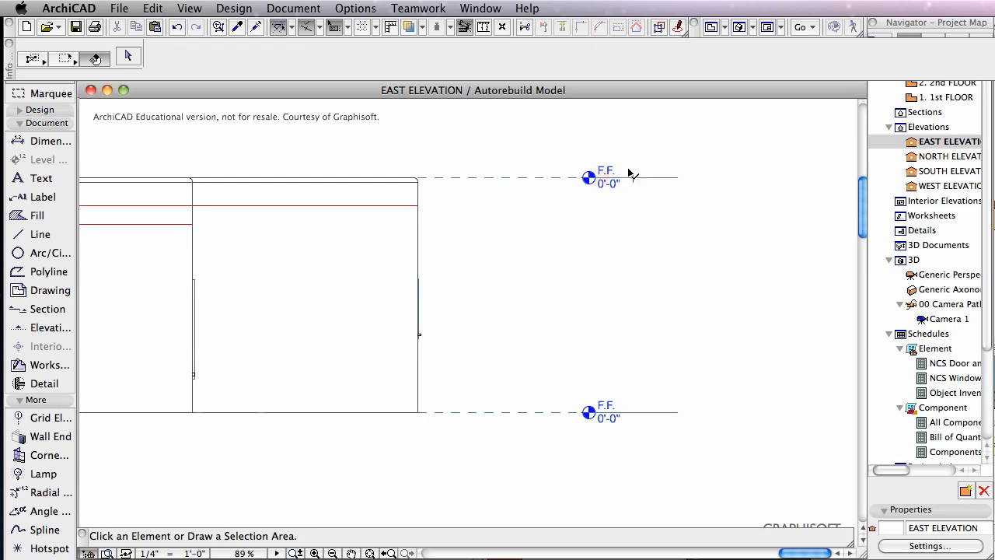
# Replace F.F. in the roof-level text block with TOP OF PARAPET WALL, keeping the elevation value beneath it
pyautogui.doubleClick(610, 173)
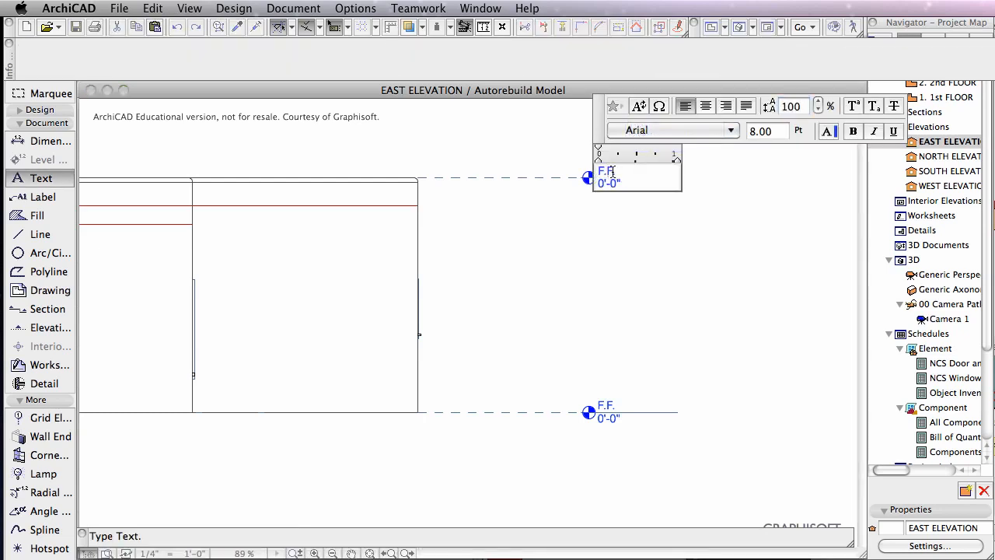
pyautogui.moveTo(619, 171); pyautogui.dragTo(596, 171)
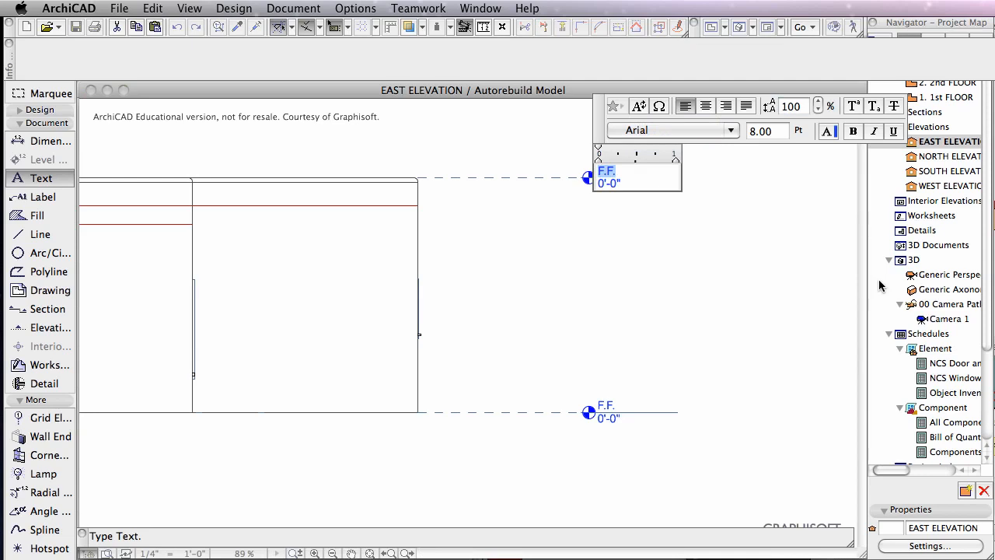
pyautogui.write('TOP OF')
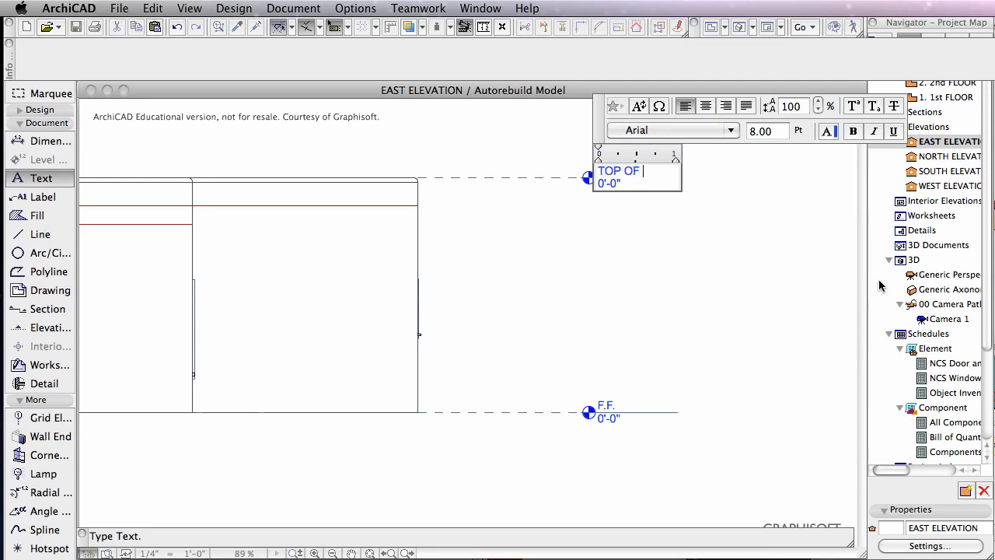
pyautogui.write(' PARAPET WALL')
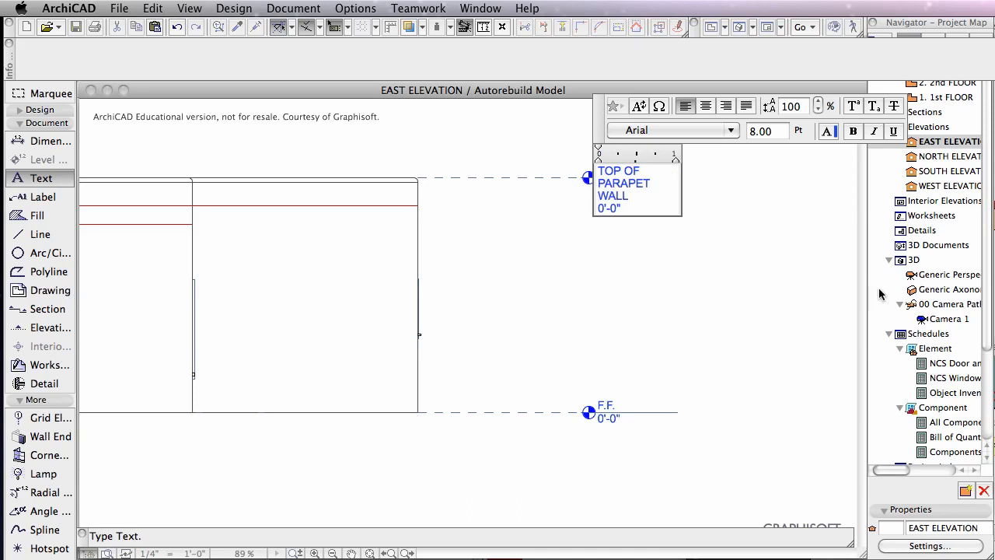
pyautogui.click(720, 228)
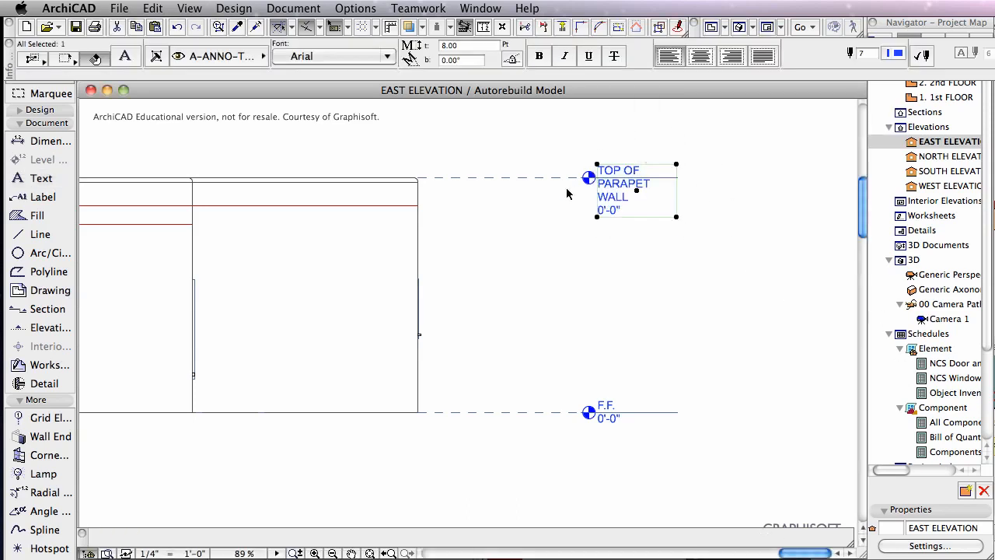
# Stretch the roof-level text block wider so that TOP OF PARAPET WALL fits on one line, and deselect it
pyautogui.click(676, 217)
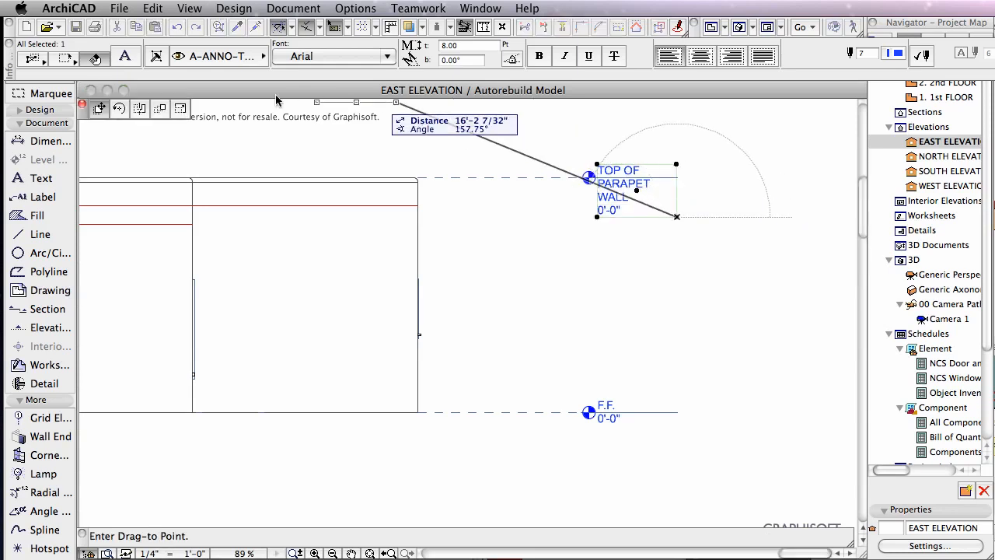
pyautogui.click(180, 108)
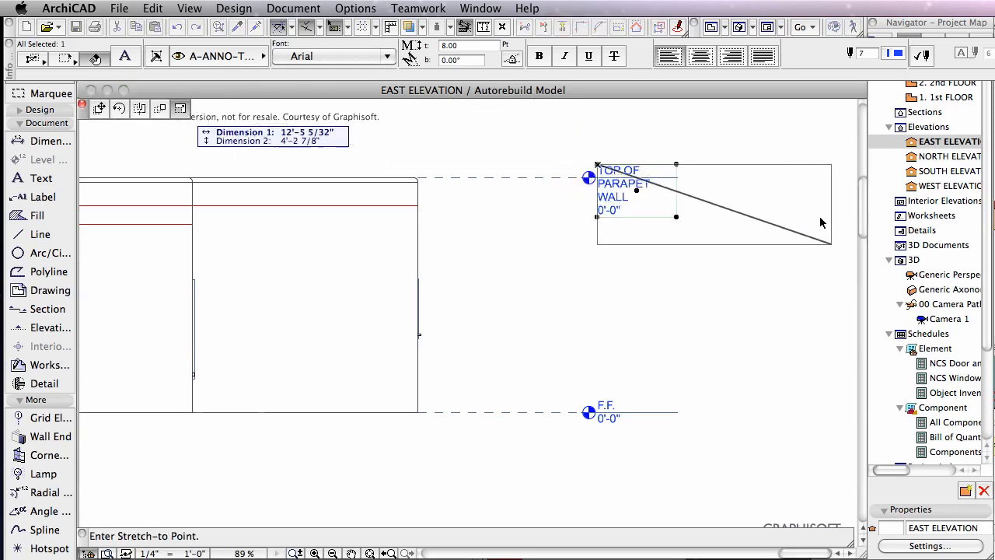
pyautogui.press('Escape')
pyautogui.click(752, 199)
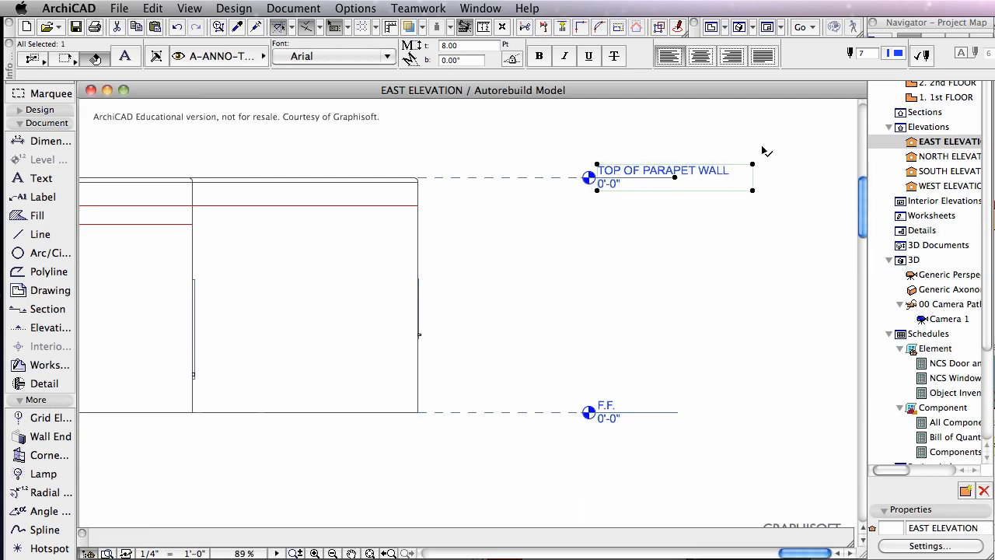
pyautogui.click(706, 136)
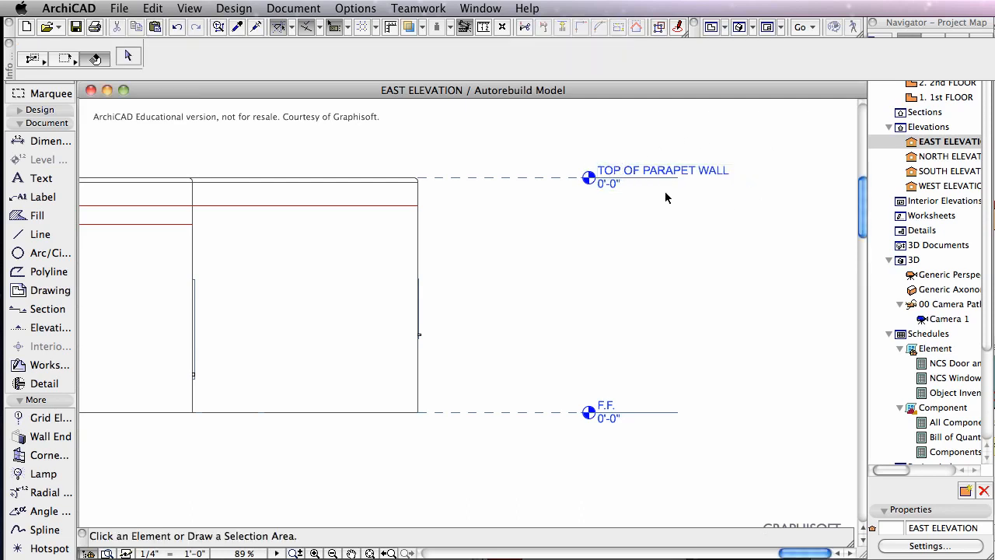
# Change the elevation value under TOP OF PARAPET WALL to 12'-6" and deselect the text
pyautogui.doubleClick(614, 187)
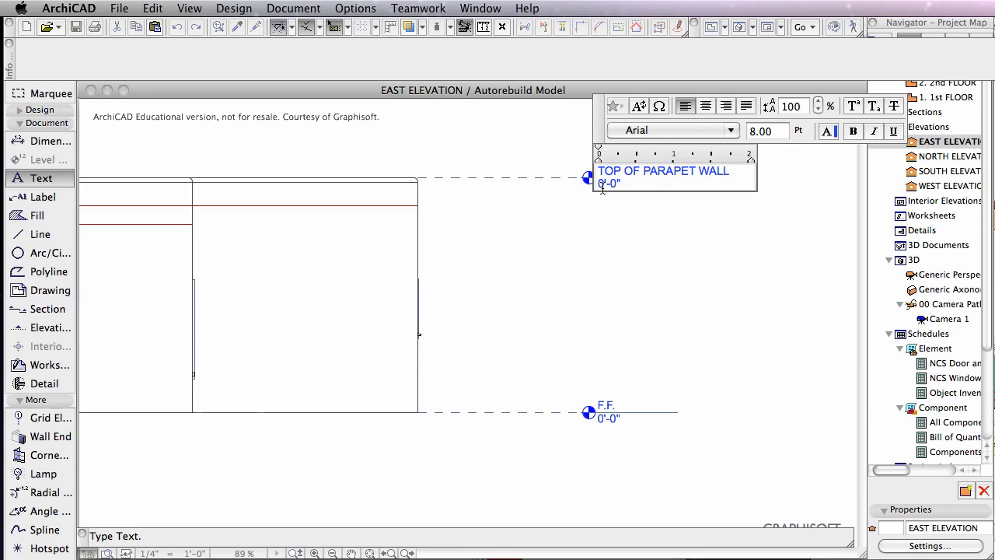
pyautogui.write('12')
pyautogui.click(627, 212)
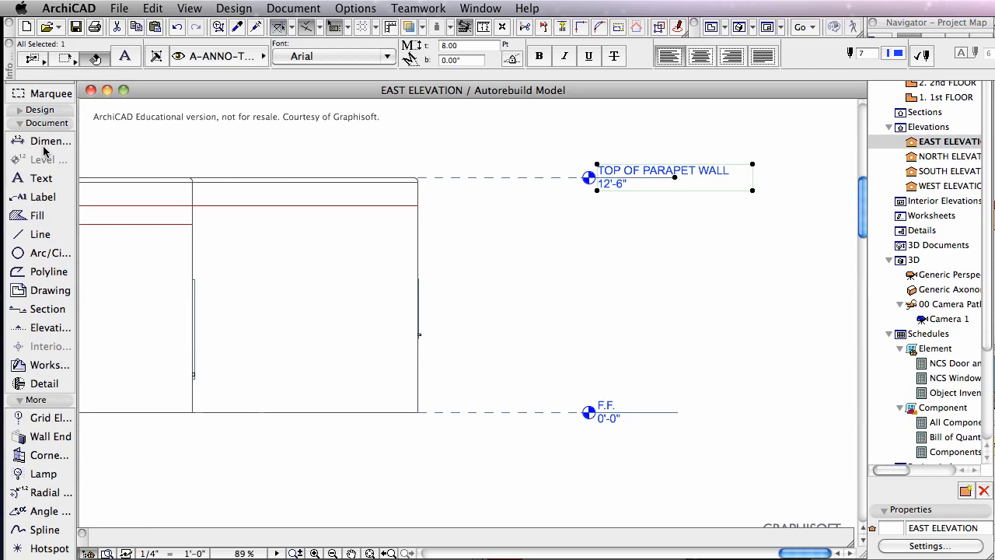
pyautogui.click(556, 240)
# Select both level lines with their extensions and labels in the East Elevation and copy them
pyautogui.scroll(-2, 567, 246)
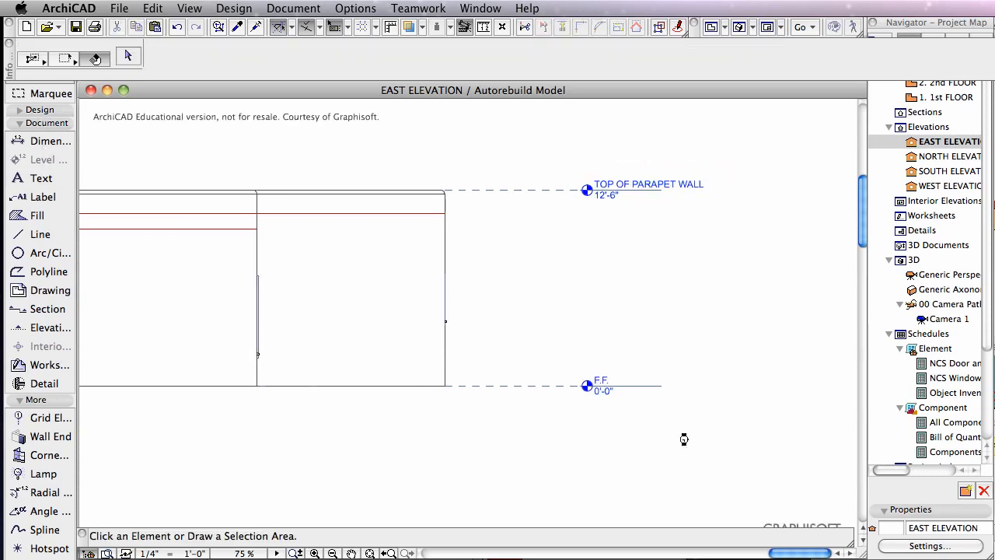
pyautogui.click(719, 442)
pyautogui.click(520, 131)
pyautogui.rightClick(543, 126)
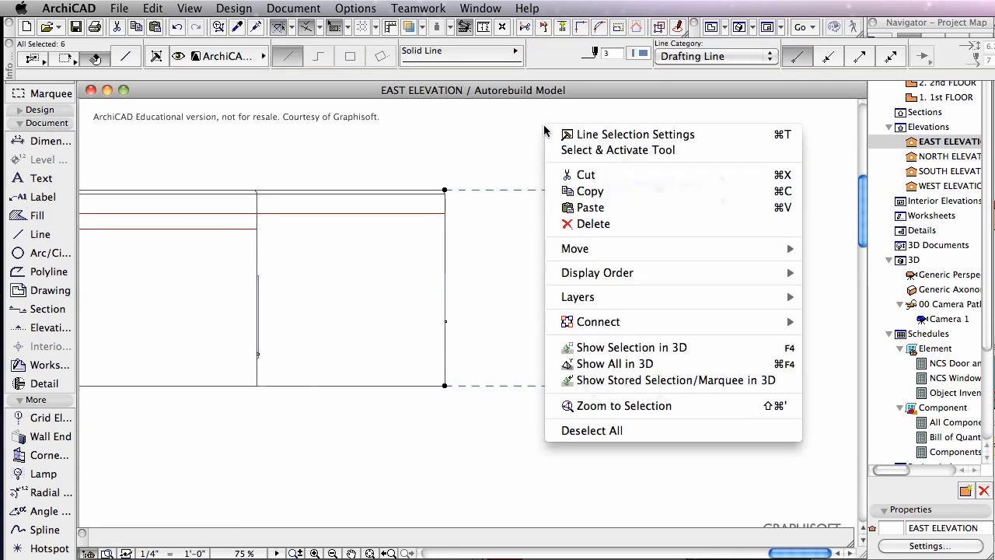
pyautogui.click(638, 189)
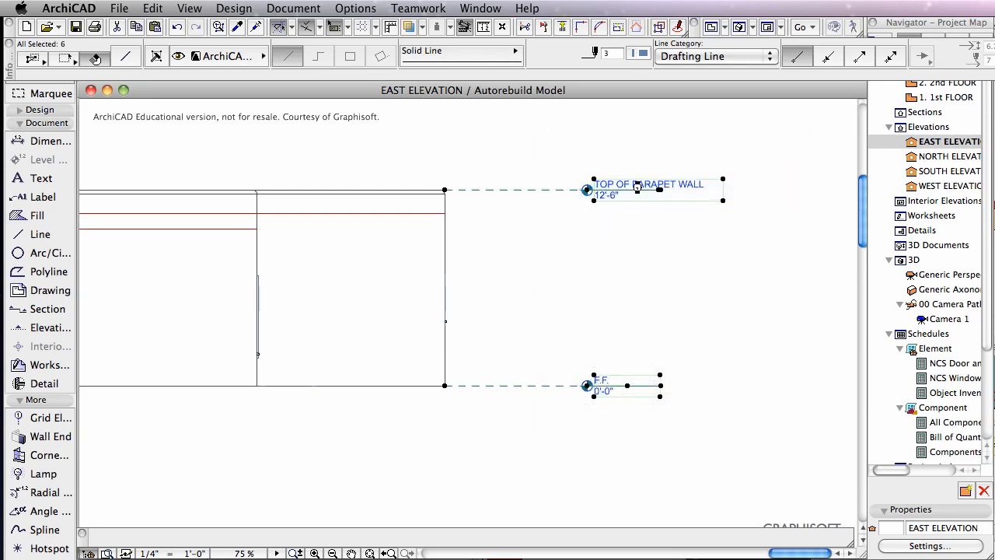
# Open the North Elevation and paste the copied level lines at the center of the current view, keeping the current view
pyautogui.doubleClick(936, 156)
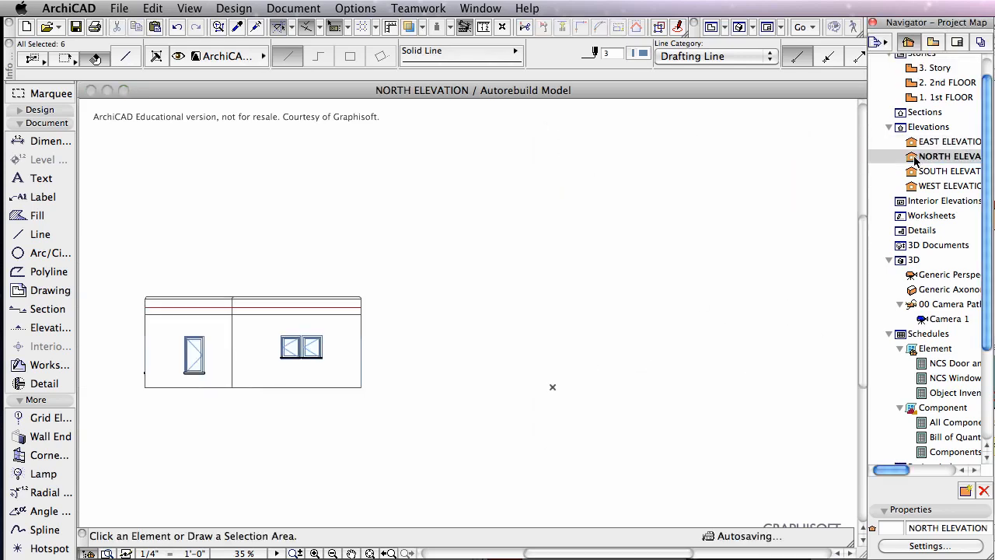
pyautogui.rightClick(412, 304)
pyautogui.click(454, 311)
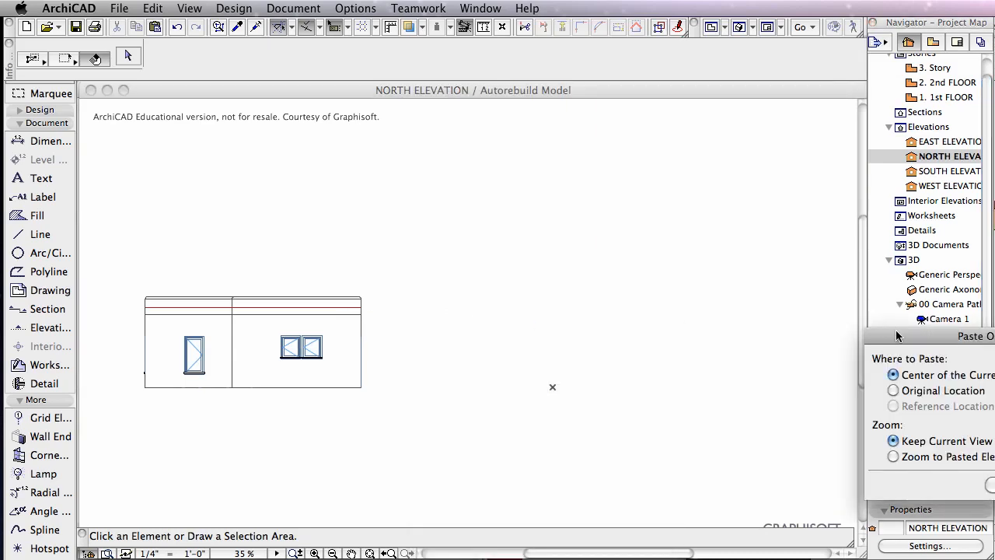
pyautogui.moveTo(894, 333); pyautogui.dragTo(514, 115)
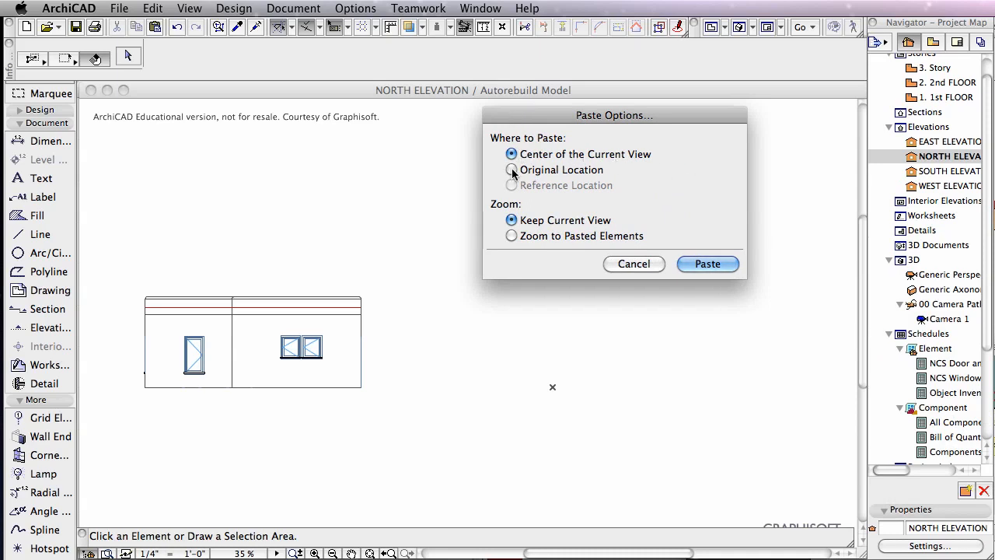
pyautogui.click(711, 264)
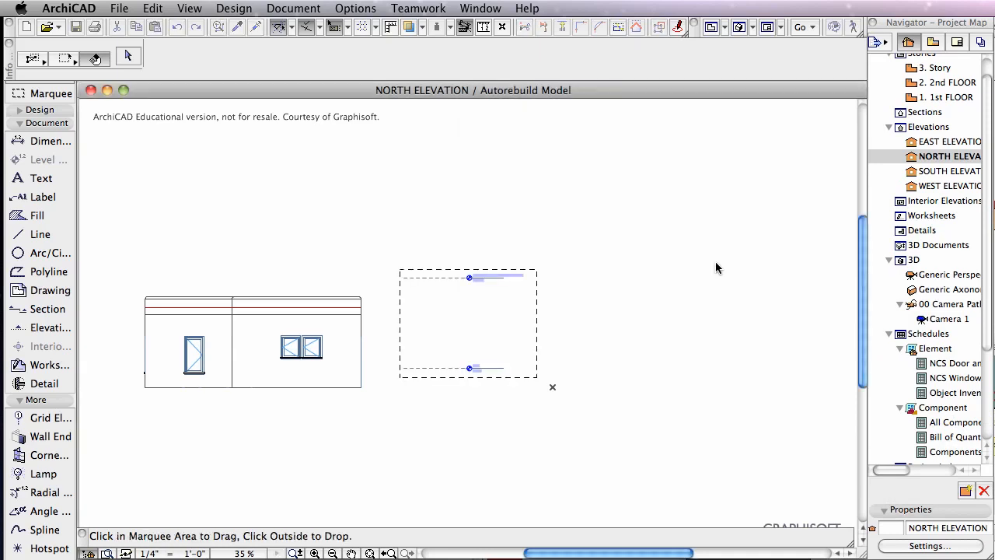
# Move the pasted level lines to the building's lower corner, shift them horizontally to leave a small gap from the wall, and drop them
pyautogui.scroll(3, 374, 381)
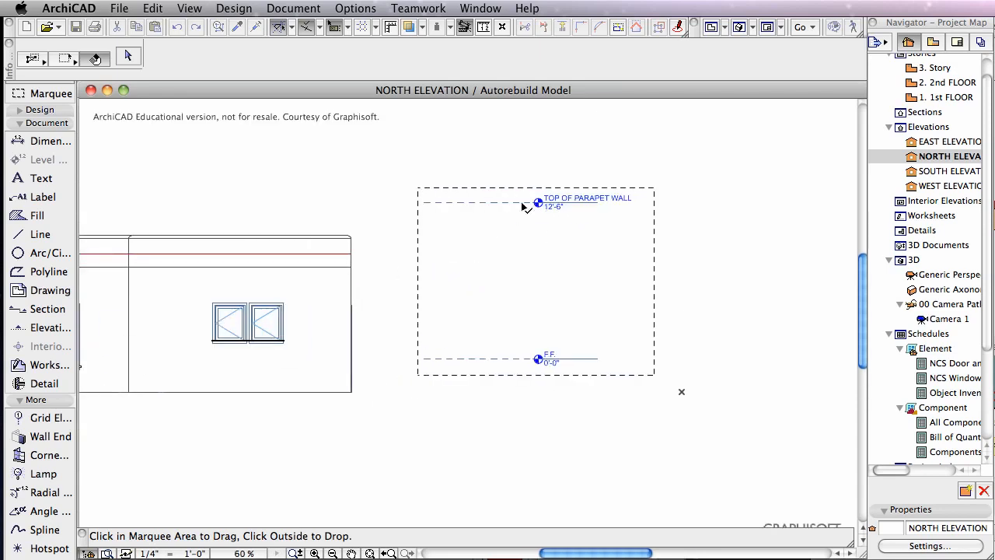
pyautogui.scroll(2, 264, 349)
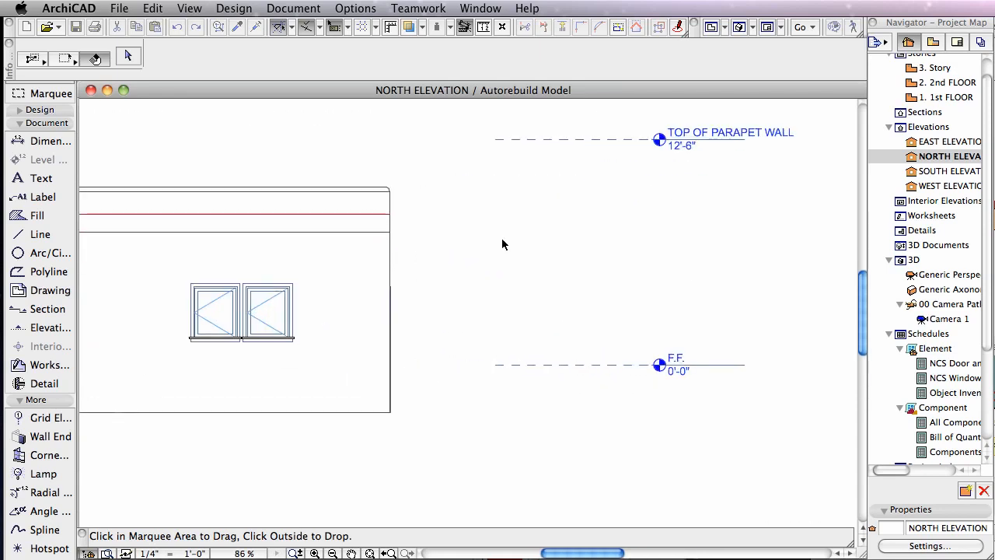
pyautogui.click(497, 370)
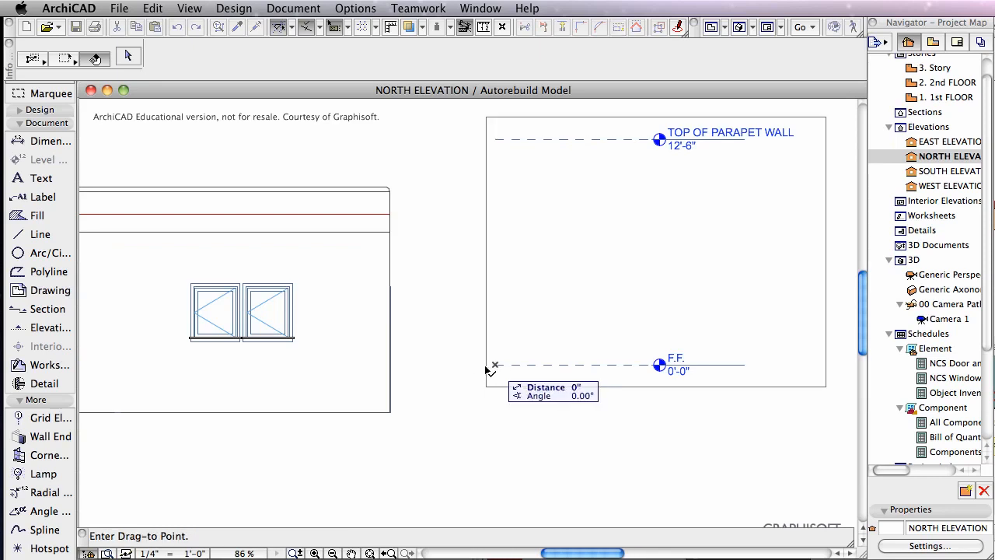
pyautogui.click(392, 413)
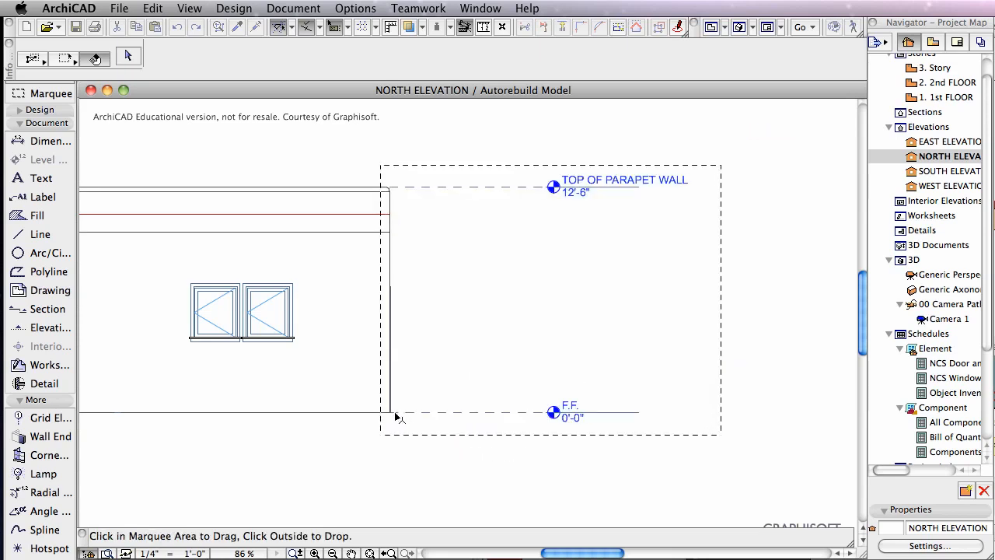
pyautogui.click(392, 411)
pyautogui.click(403, 412)
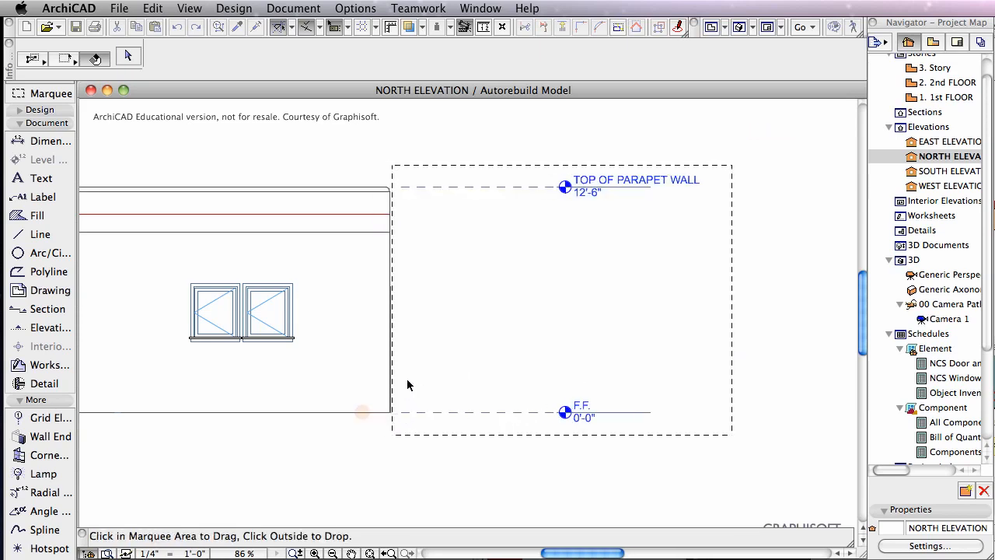
pyautogui.click(350, 152)
# Drag a copy of the TOP OF PARAPET WALL level line and label straight down to the window head, and deselect it
pyautogui.scroll(-1, 360, 171)
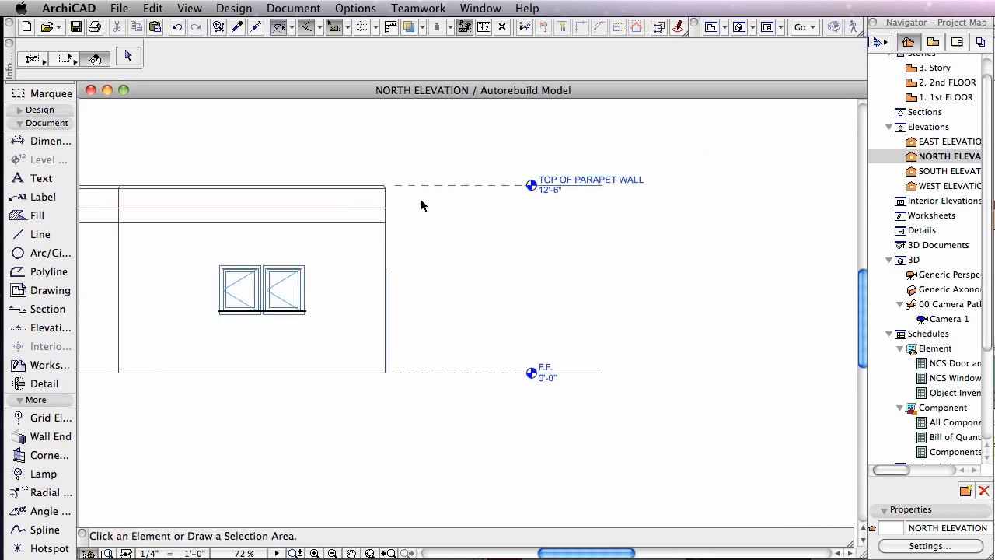
pyautogui.moveTo(439, 210); pyautogui.dragTo(582, 279, button='middle')
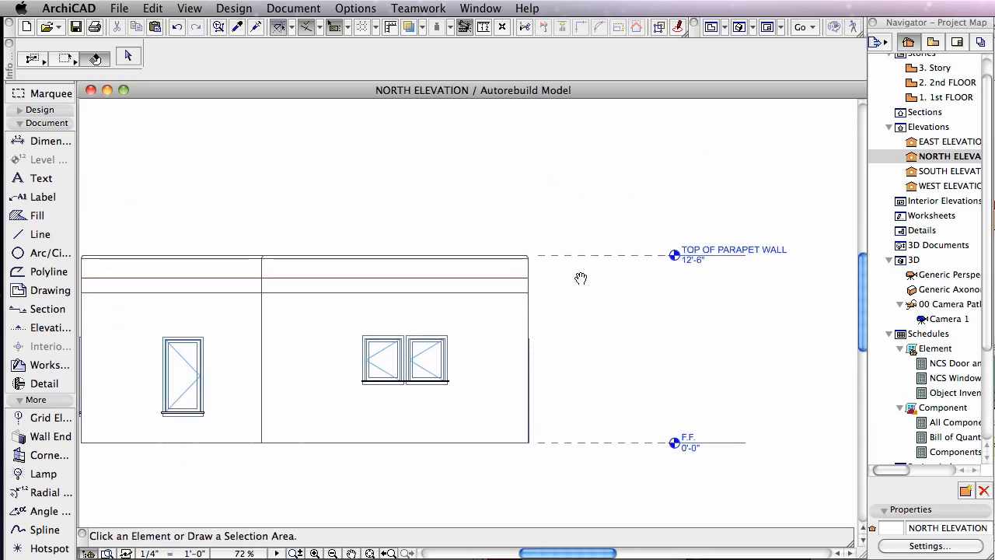
pyautogui.click(762, 306)
pyautogui.click(645, 188)
pyautogui.rightClick(579, 159)
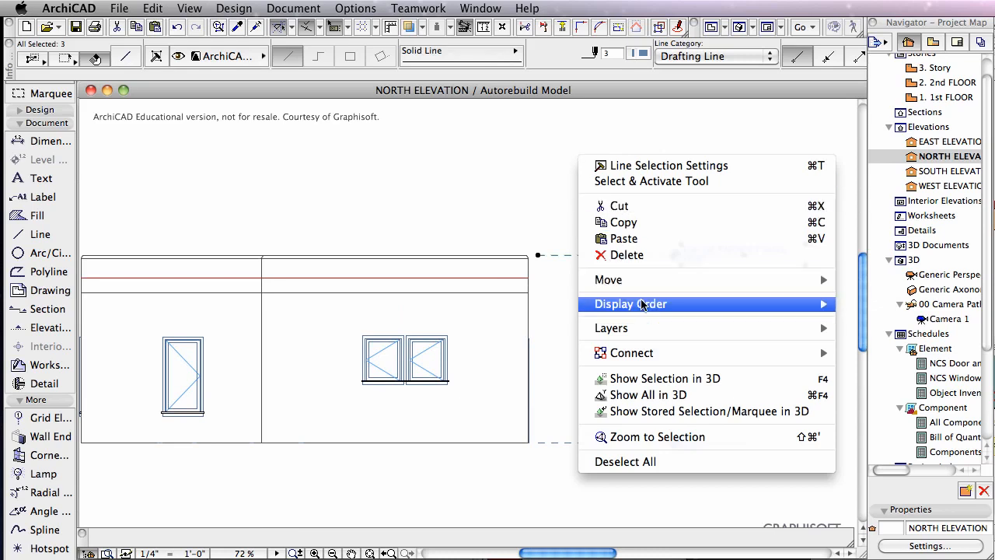
pyautogui.moveTo(642, 282)
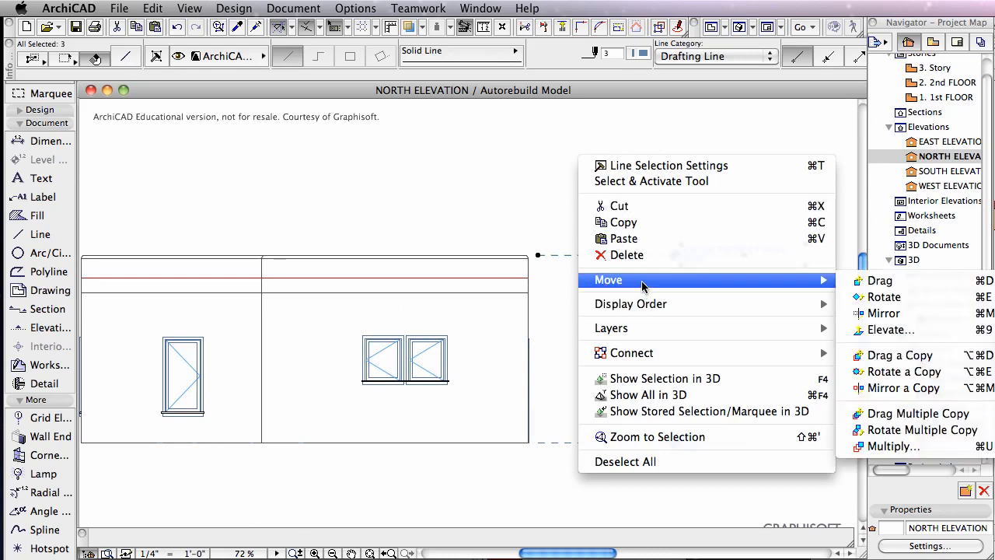
pyautogui.click(900, 355)
pyautogui.click(538, 255)
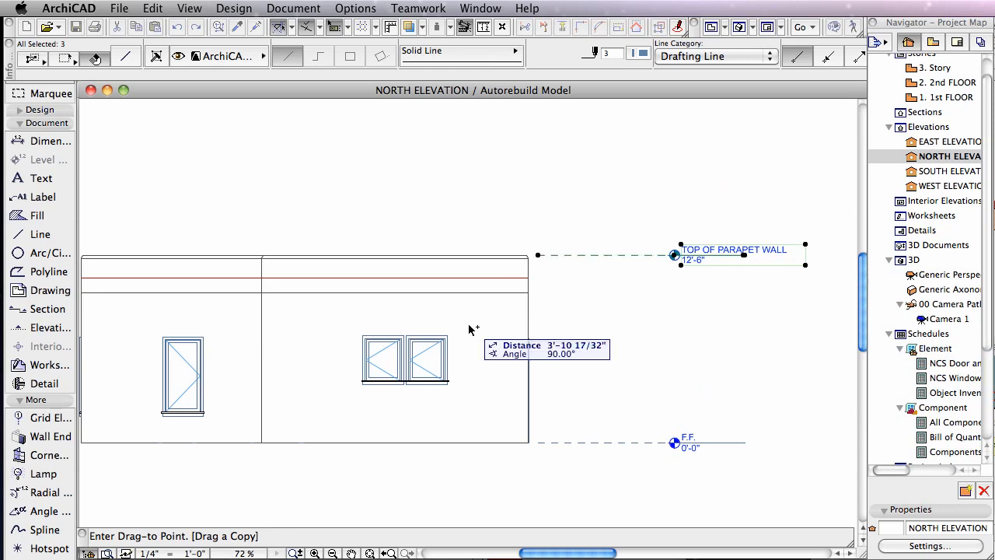
pyautogui.click(410, 345)
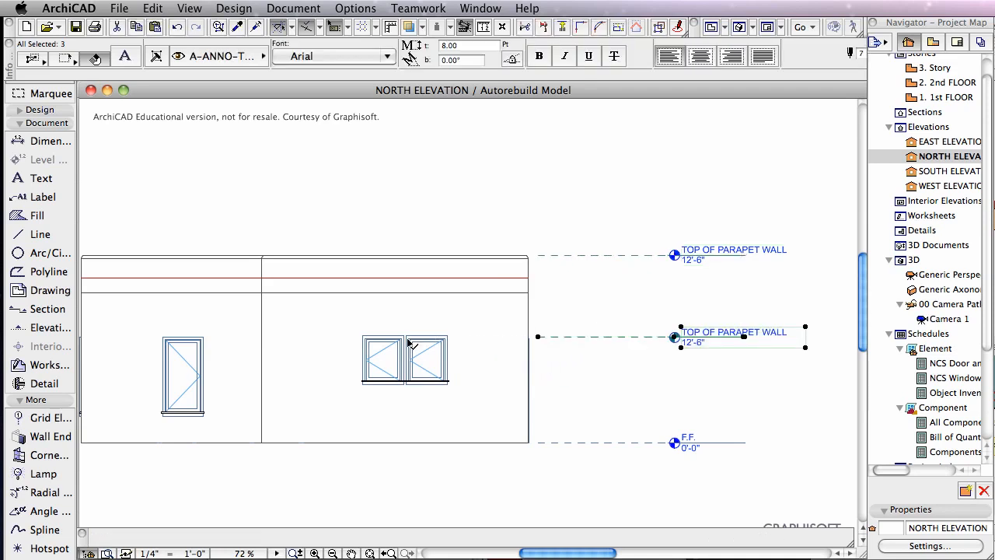
pyautogui.click(685, 360)
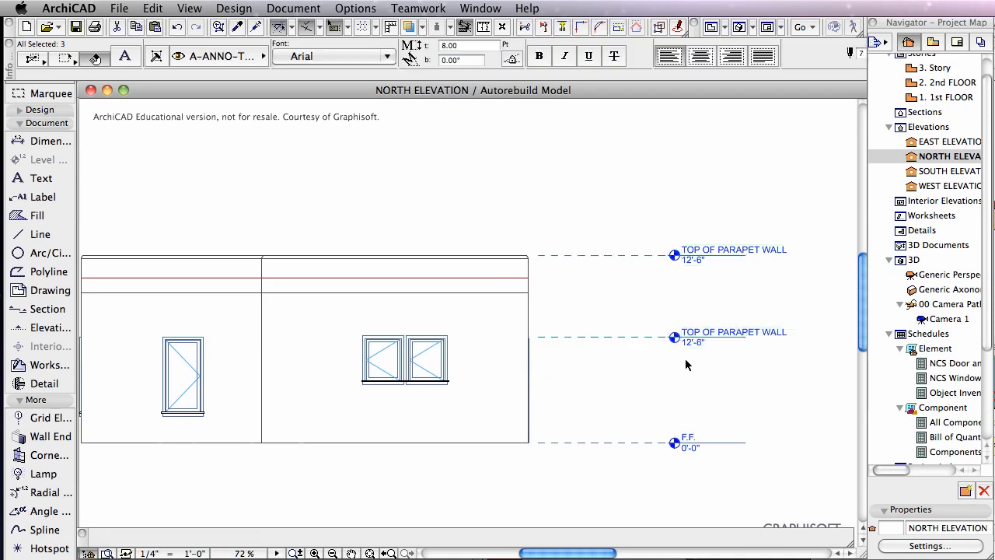
# Replace TOP OF PARAPET WALL with HEAD HEIGHT in the copied label at the window head
pyautogui.click(733, 330)
pyautogui.doubleClick(737, 334)
pyautogui.moveTo(683, 331); pyautogui.dragTo(787, 333)
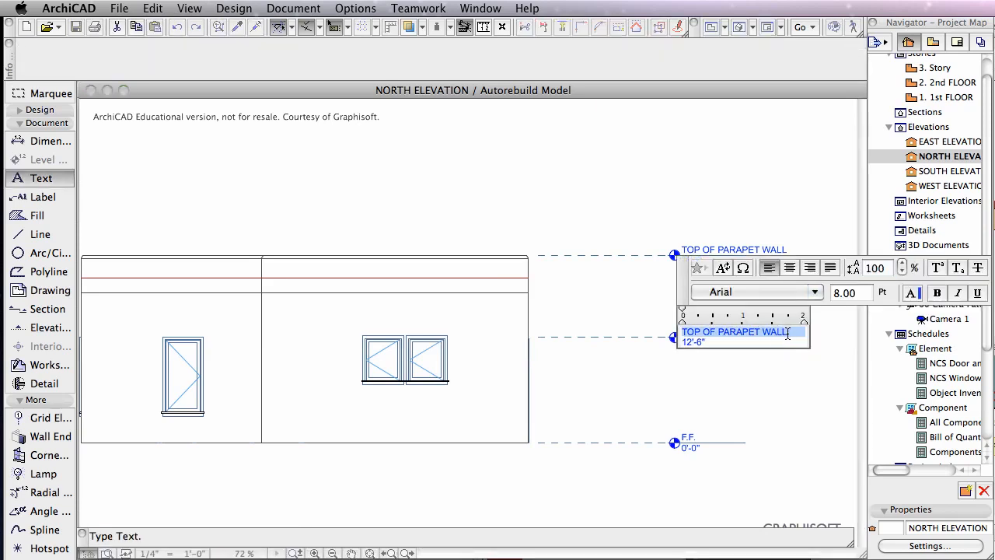
pyautogui.write('HEAD HE')
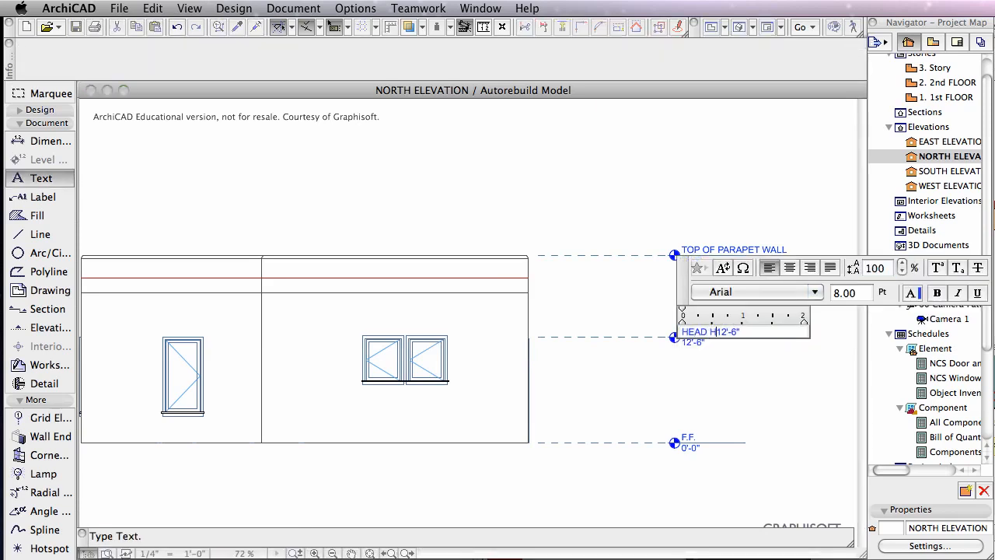
pyautogui.write('IGHT')
pyautogui.press('Return')
pyautogui.click(782, 369)
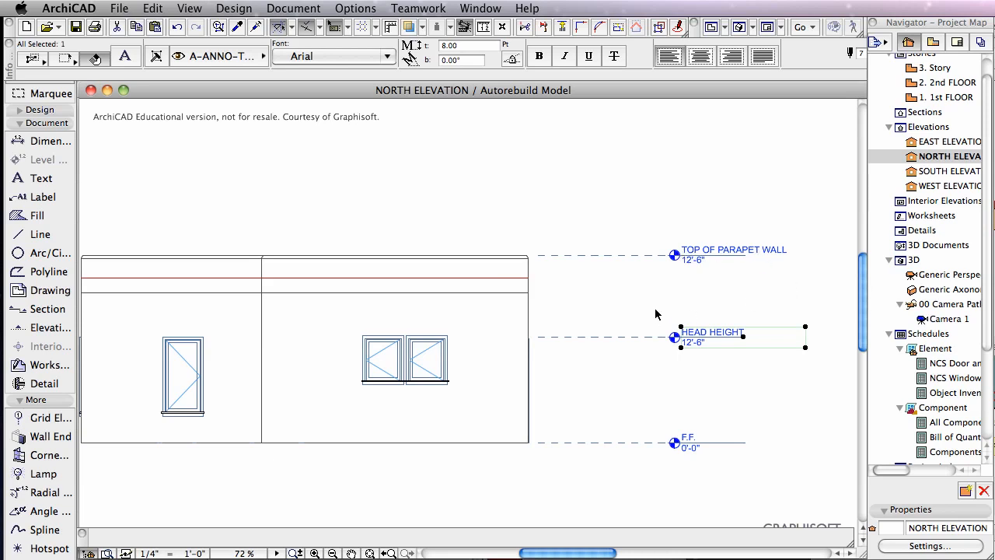
# Stretch the dashed HEAD HEIGHT line horizontally across the whole facade to just beyond the building's far wall, and deselect it
pyautogui.scroll(-3, 655, 313)
pyautogui.click(611, 332)
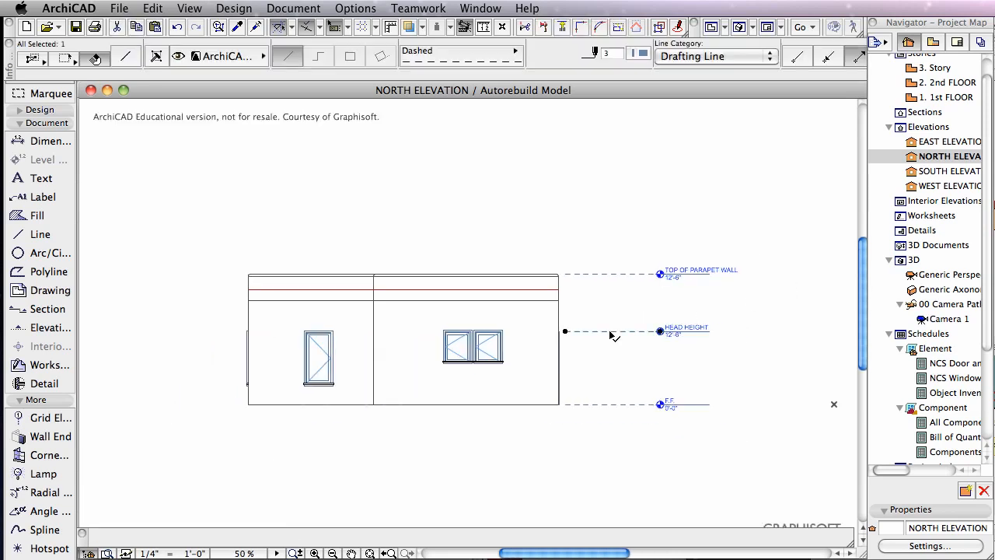
pyautogui.click(565, 332)
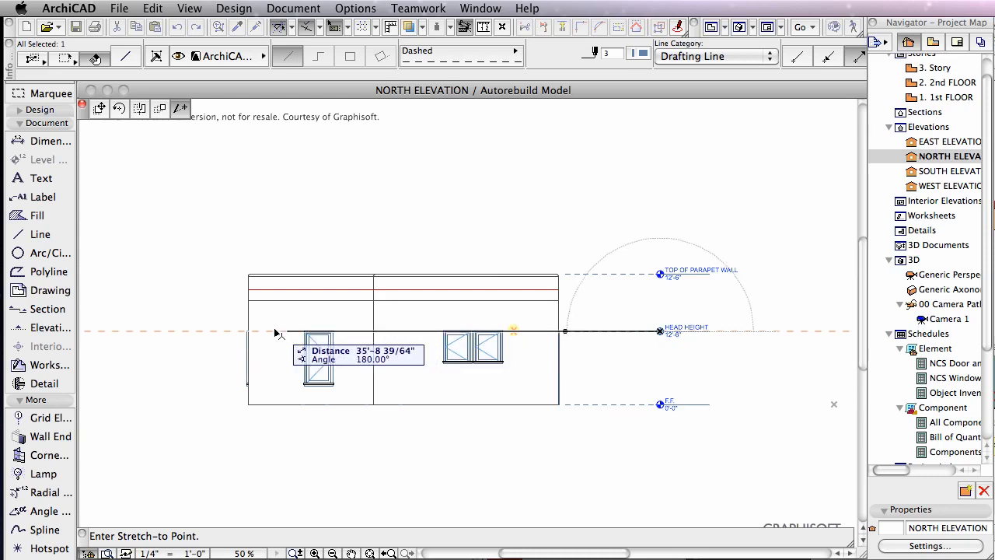
pyautogui.click(216, 332)
pyautogui.press('Escape')
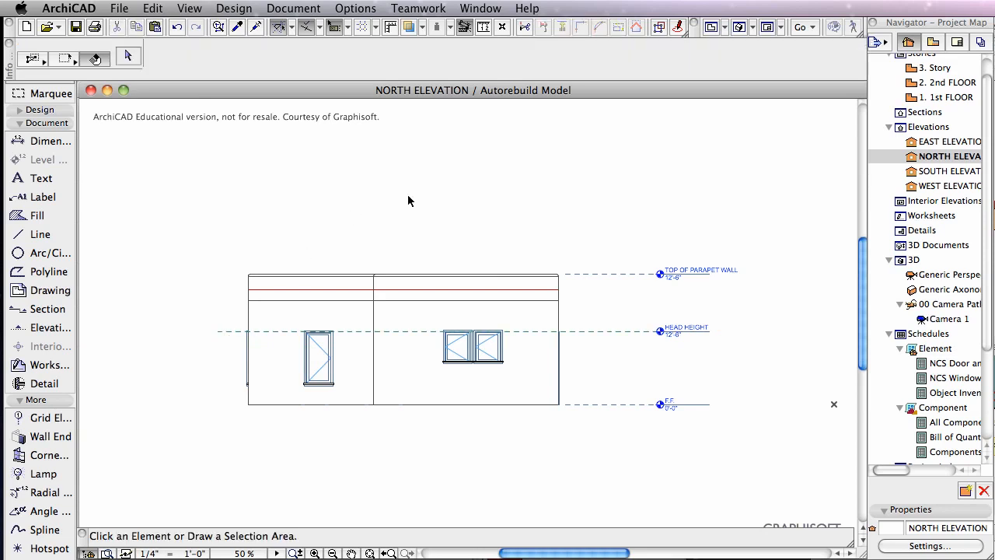
# Examine the North Elevation's level lines, markers and labels in relation to the parapet, window heads and floor
pyautogui.scroll(-1, 412, 194)
pyautogui.click(581, 162)
pyautogui.moveTo(525, 167); pyautogui.dragTo(518, 166, button='middle')
pyautogui.click(616, 187)
pyautogui.scroll(-2, 756, 258)
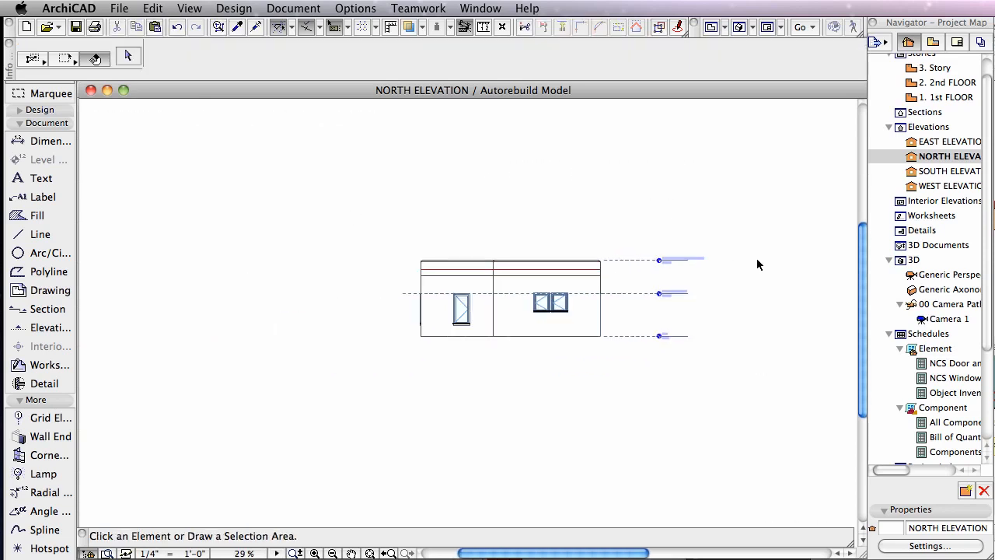
pyautogui.click(756, 258)
pyautogui.click(733, 244)
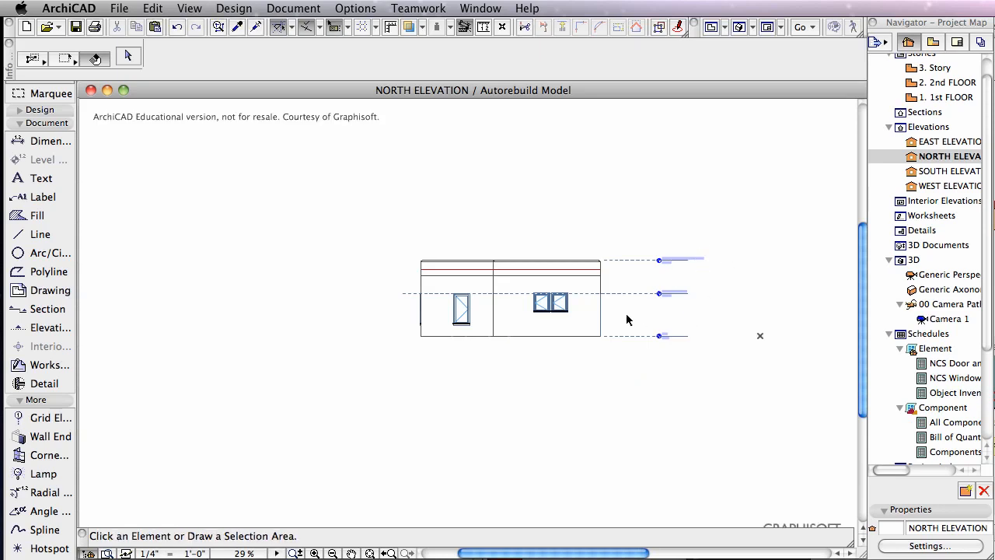
pyautogui.scroll(3, 627, 319)
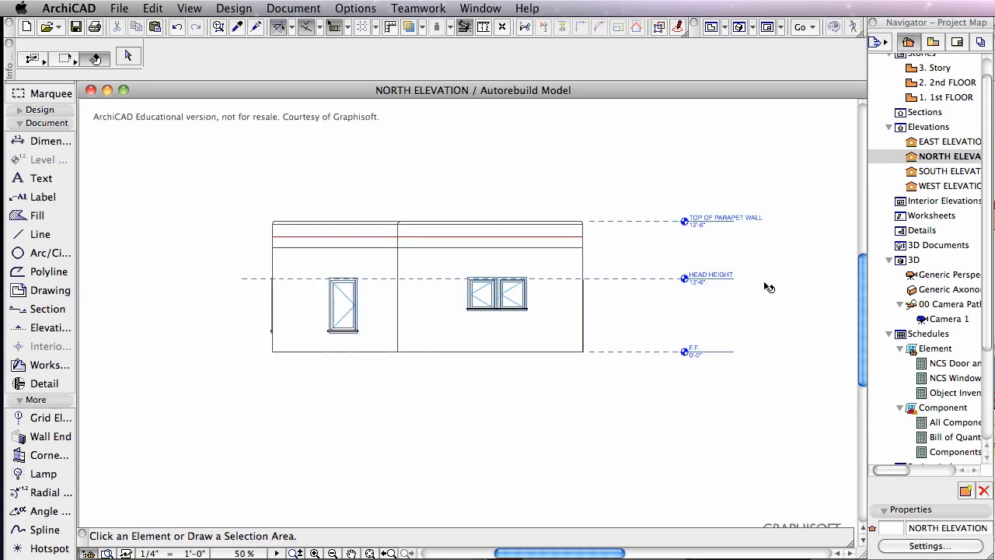
pyautogui.moveTo(780, 271); pyautogui.dragTo(655, 331, button='middle')
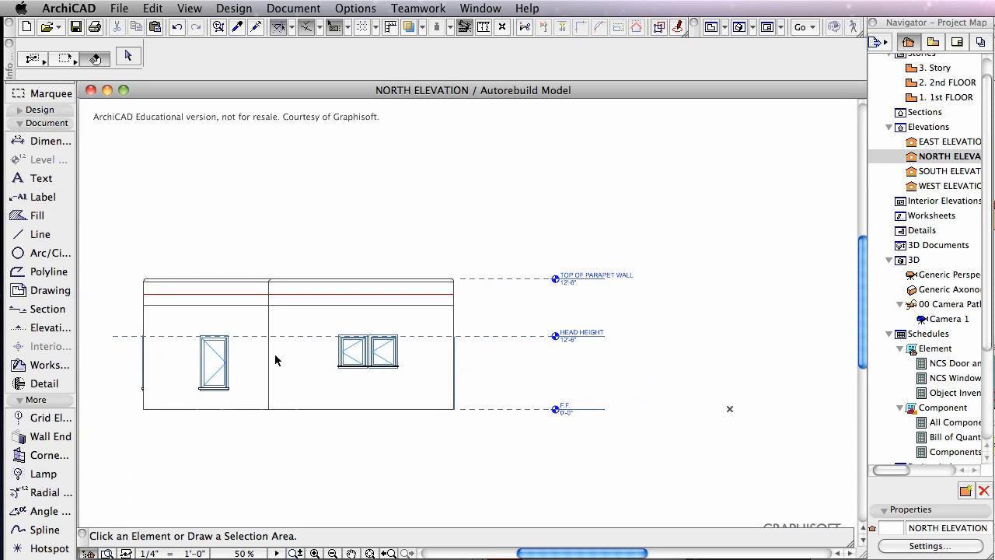
pyautogui.scroll(4, 333, 386)
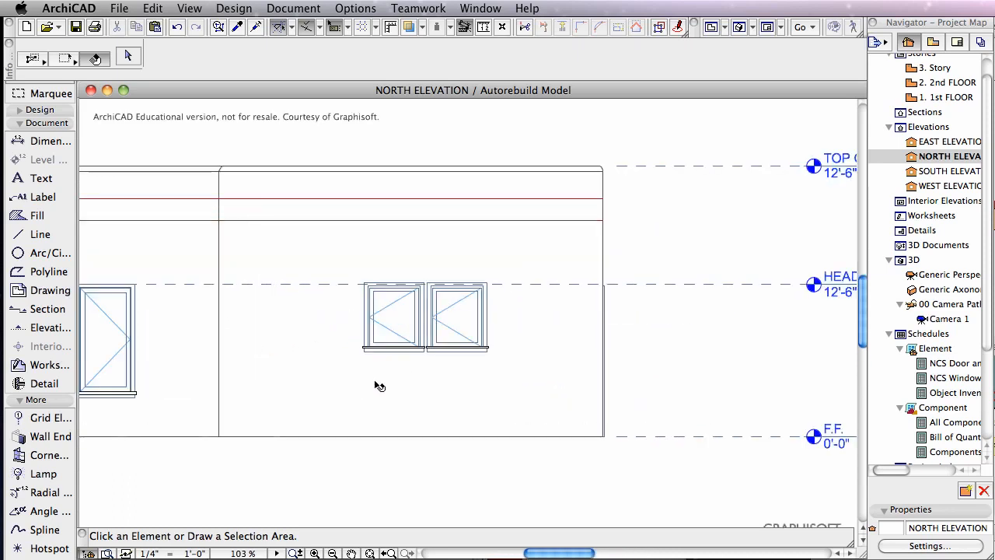
pyautogui.scroll(-3, 445, 396)
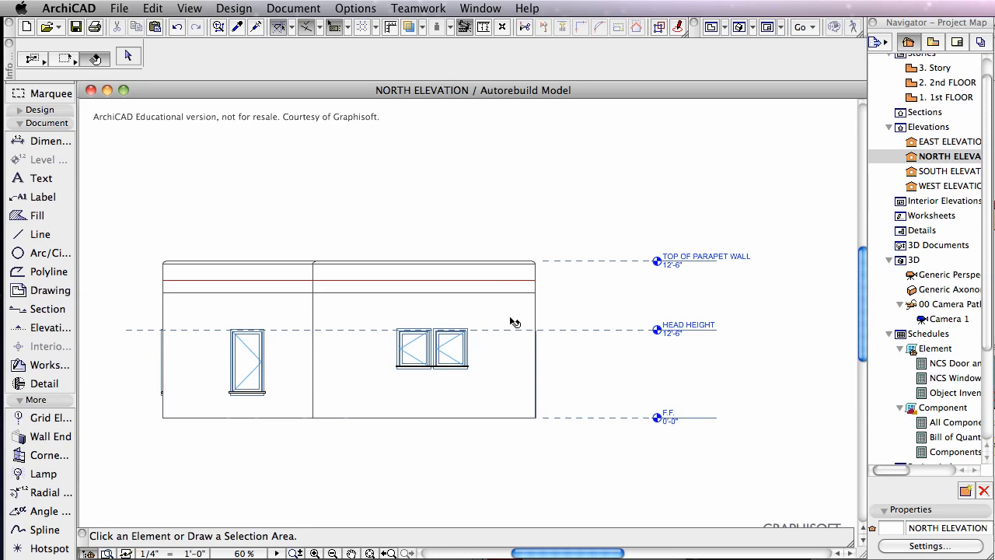
# Switch the Navigator from the Project Map to the View Map and open the saved NORTH ELEVATION view under the construction documents' Elevations
pyautogui.click(910, 44)
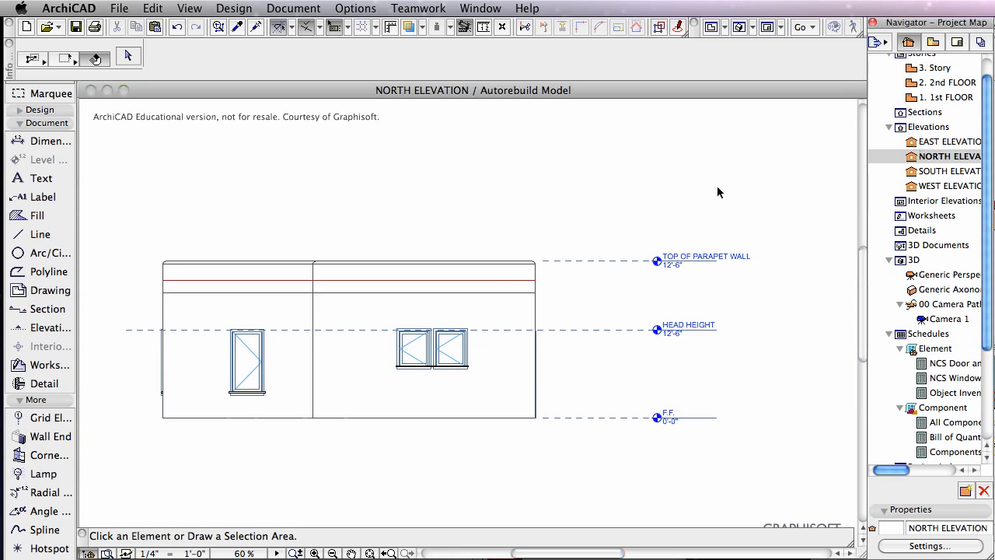
pyautogui.click(932, 42)
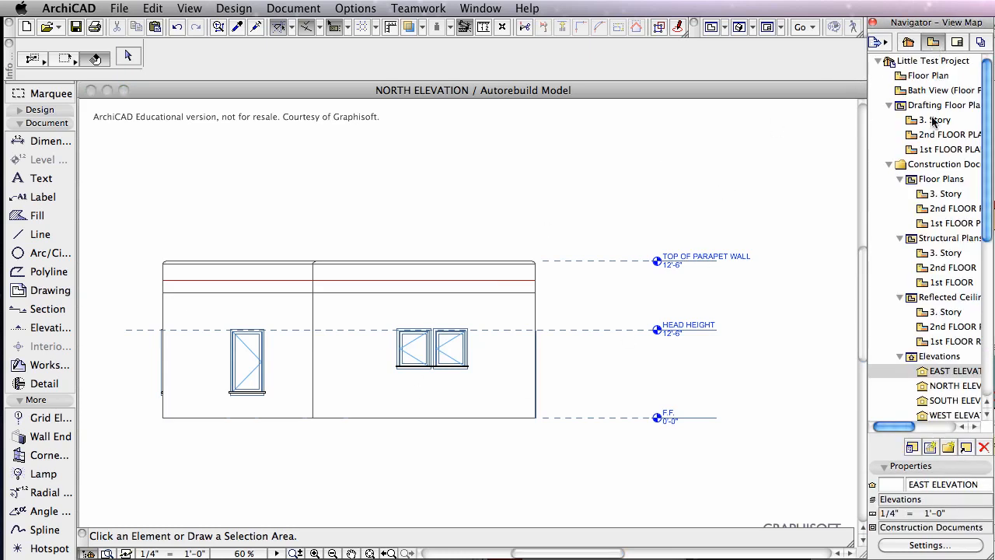
pyautogui.doubleClick(932, 386)
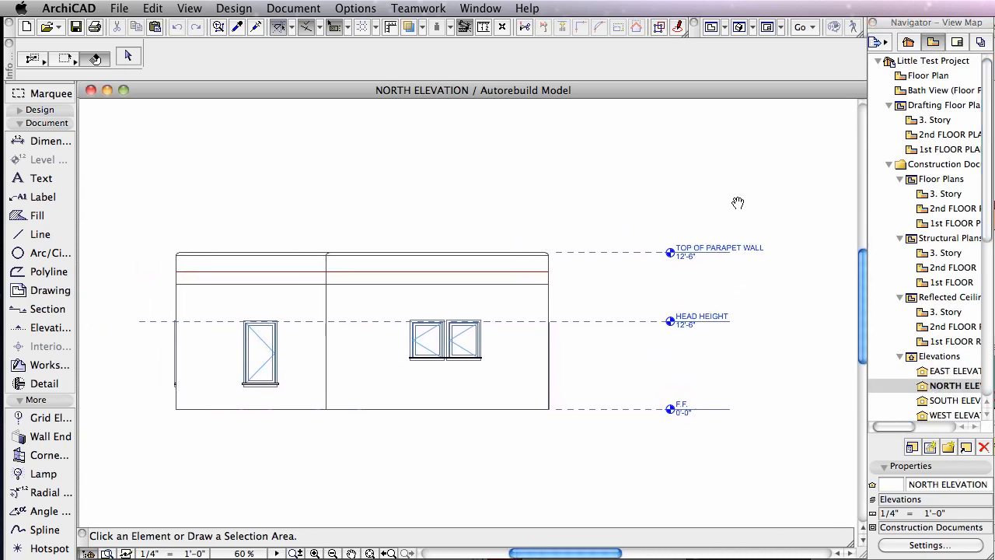
pyautogui.click(911, 44)
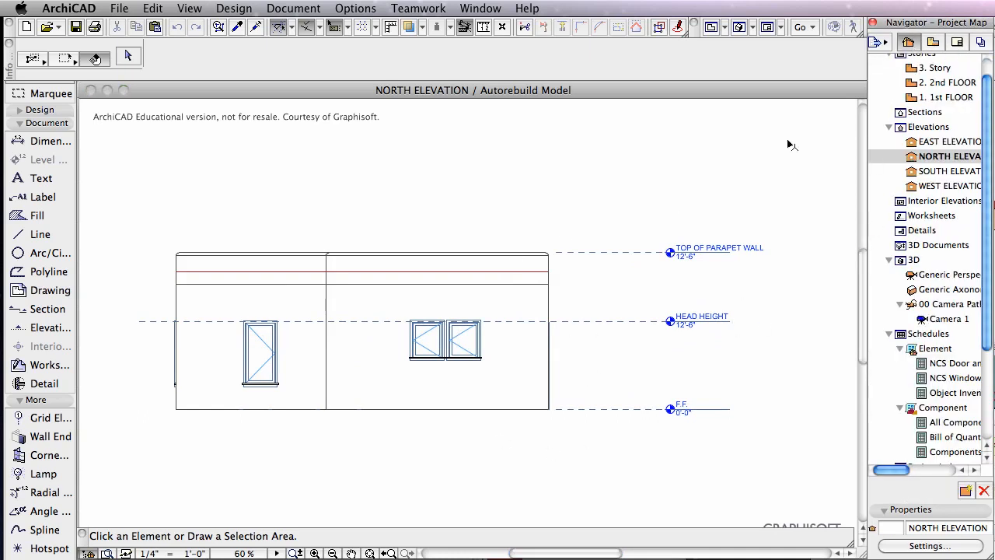
pyautogui.click(932, 42)
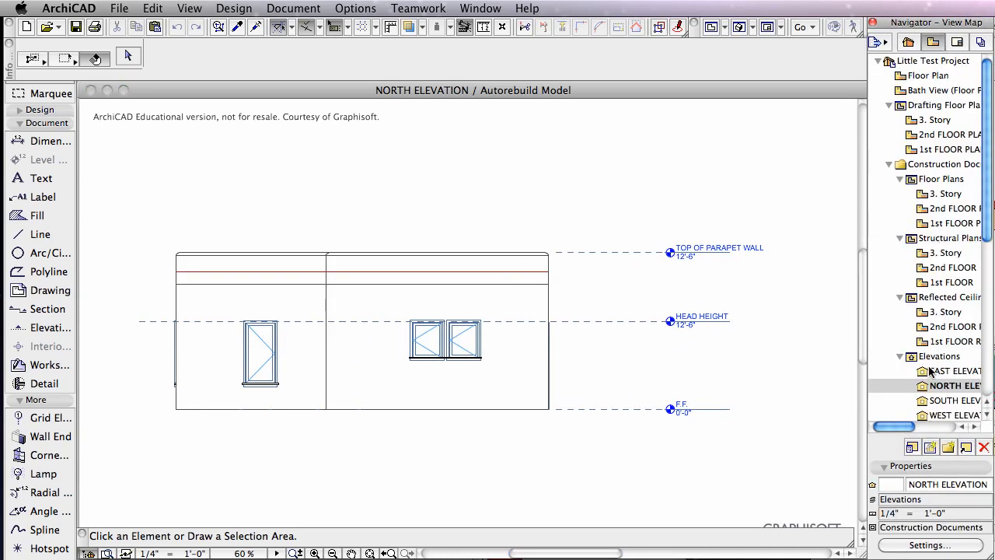
pyautogui.doubleClick(940, 386)
pyautogui.moveTo(517, 202); pyautogui.dragTo(472, 213)
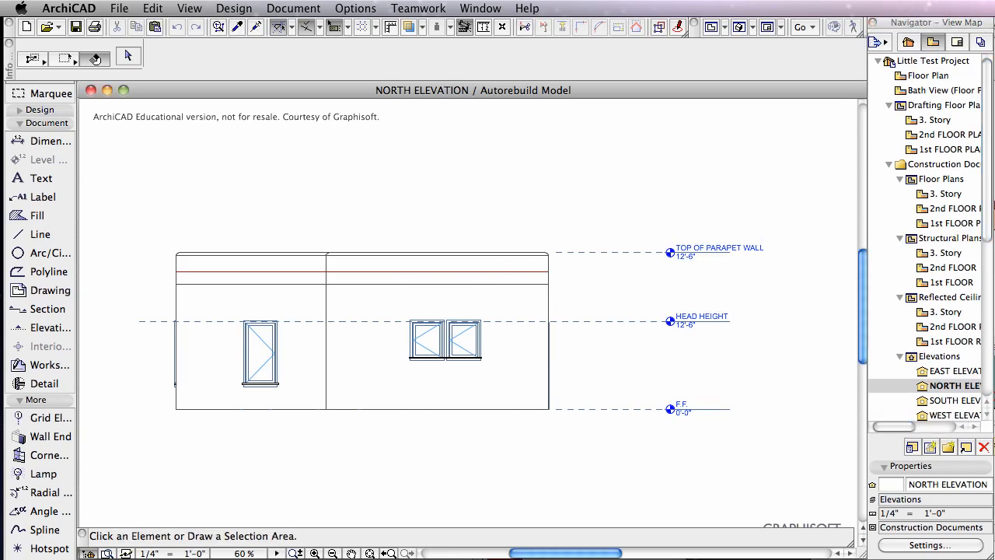